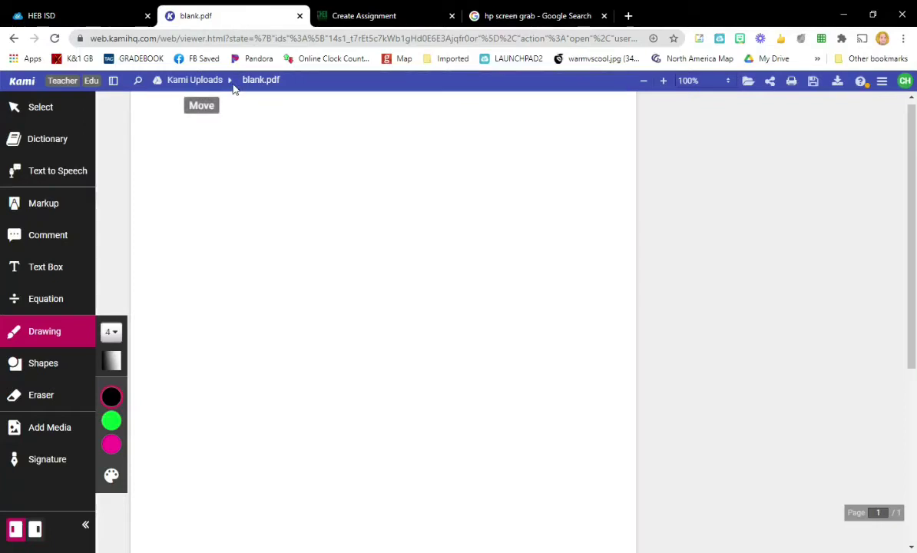
- Insert the alpaca photo 100_7548.JPG from Google Drive near the top of the blank page and enlarge it to nearly page width
left_click(47, 436)
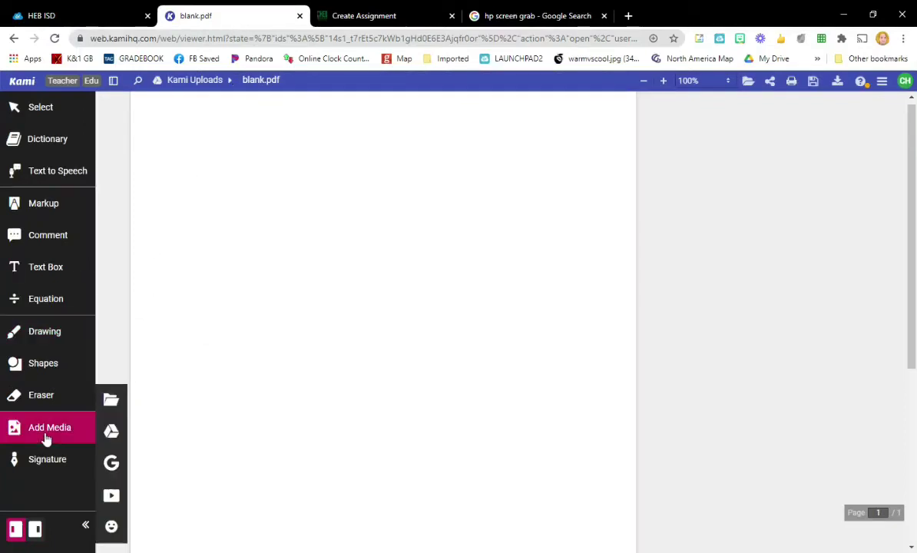
left_click(111, 434)
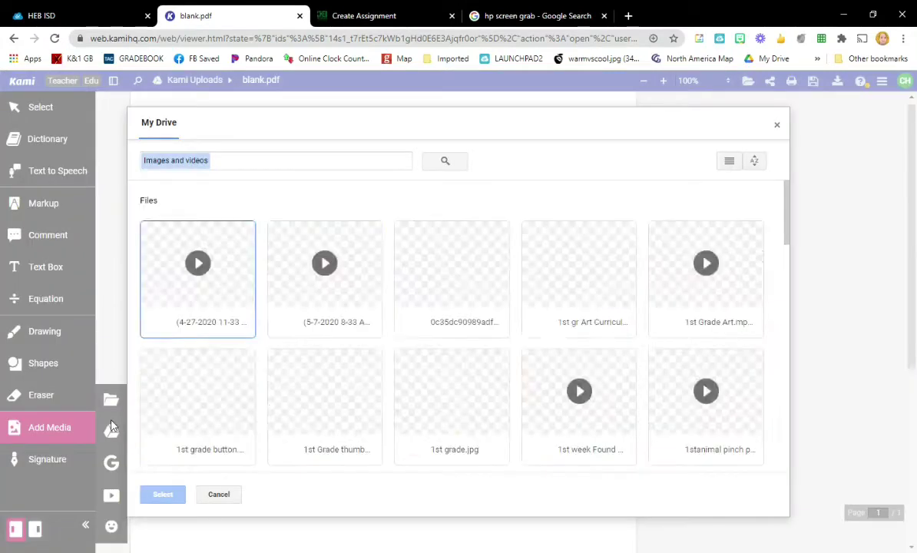
scroll(611, 405, "down", 15)
scroll(610, 405, "down", 20)
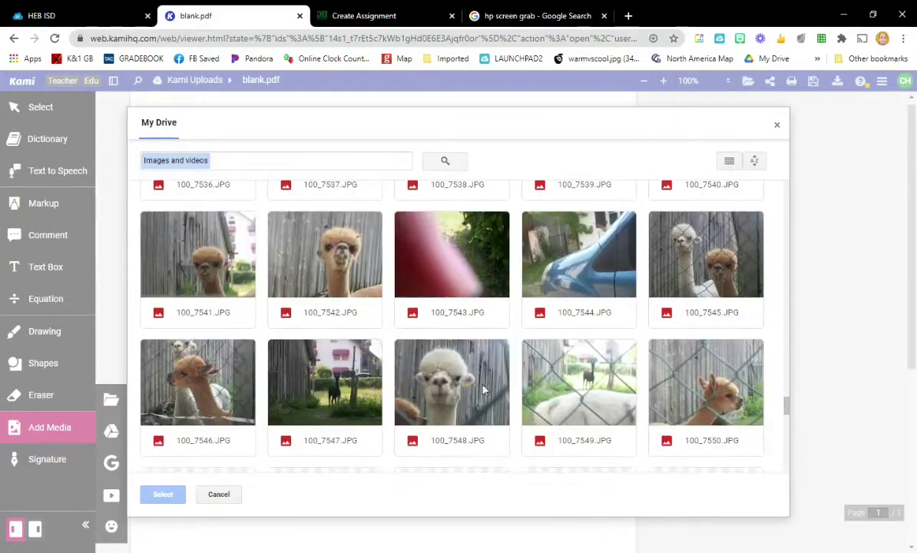
left_click(467, 386)
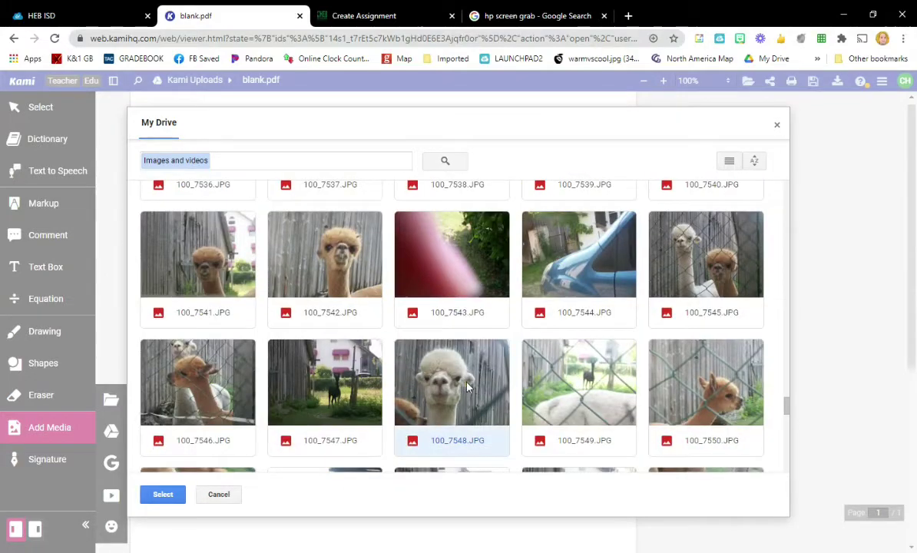
left_click(161, 494)
left_click(162, 129)
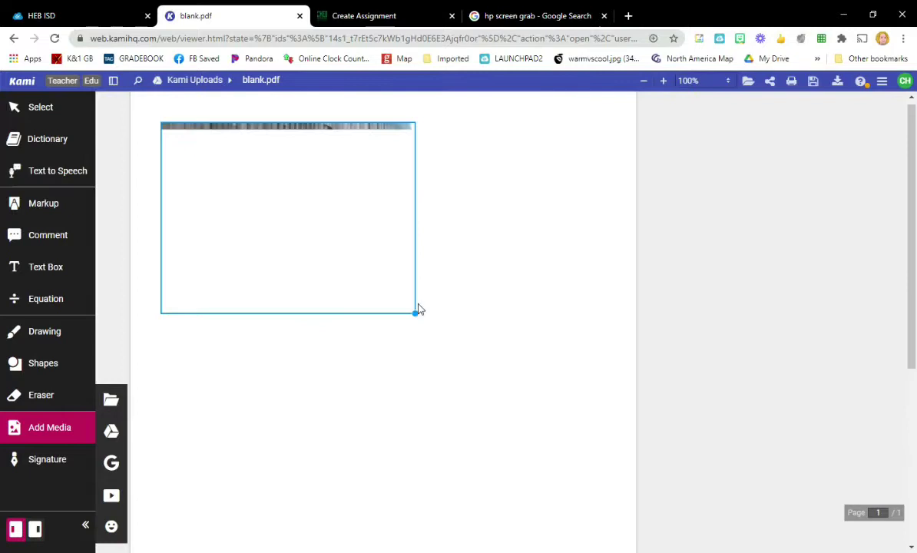
left_click_drag(414, 311, 608, 411)
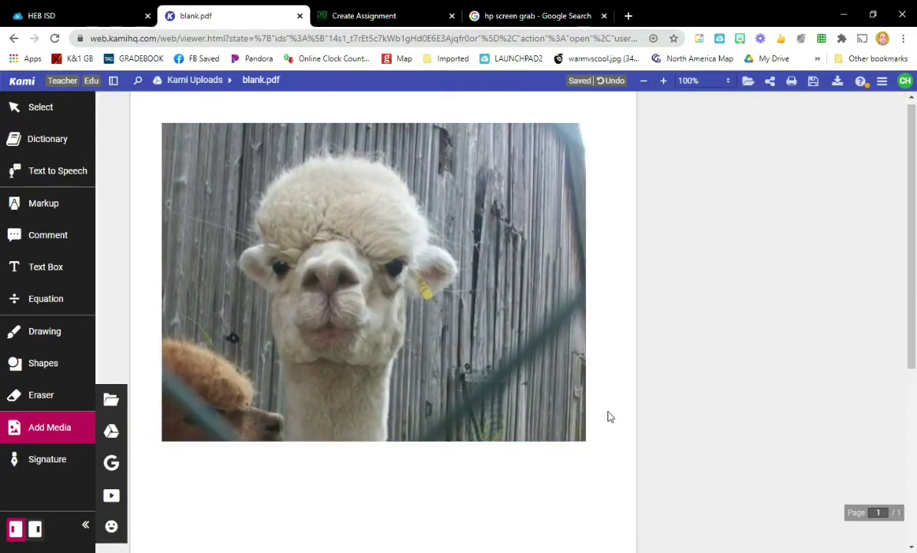
- Trace the alpaca's woolly head outline, both ears and the jaw in black freehand lines of thickness 4
left_click(41, 339)
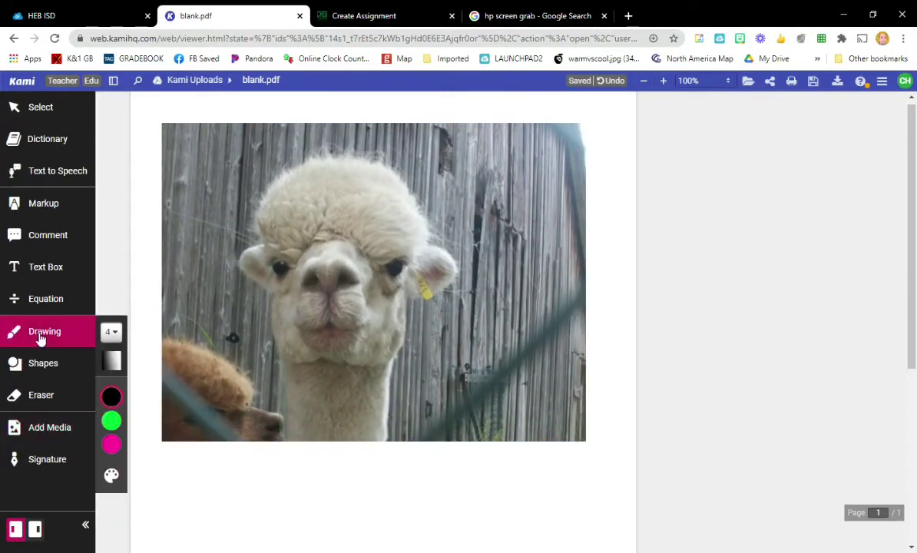
left_click(112, 332)
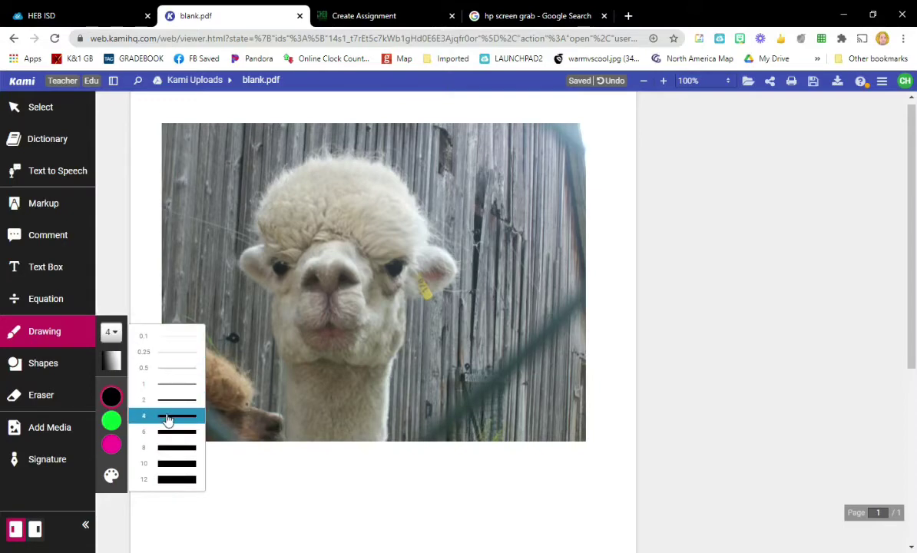
left_click(167, 417)
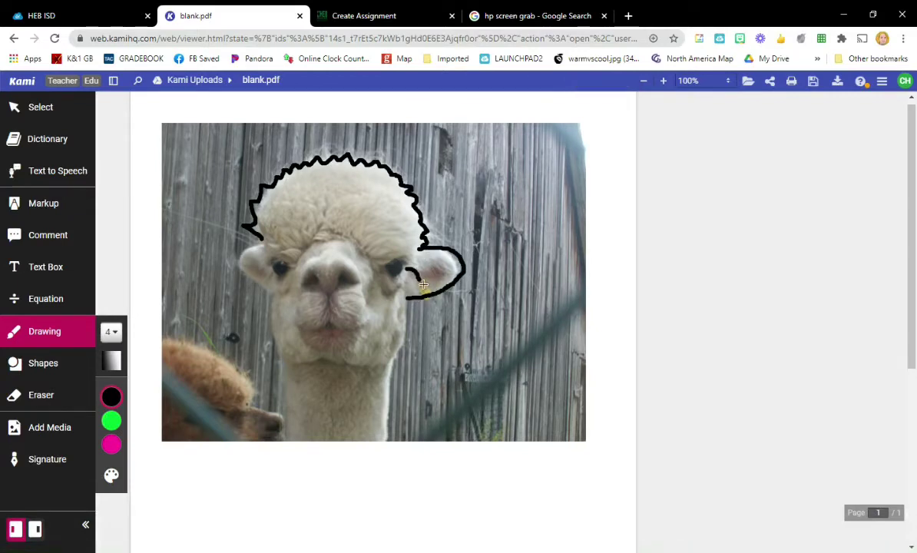
left_click_drag(423, 266, 426, 278)
mouse_move(429, 265)
left_mouse_down()
mouse_move(432, 277)
mouse_move(450, 271)
mouse_move(415, 284)
left_mouse_up()
mouse_move(420, 248)
left_mouse_down()
mouse_move(426, 258)
mouse_move(404, 342)
mouse_move(347, 366)
mouse_move(285, 355)
left_mouse_up()
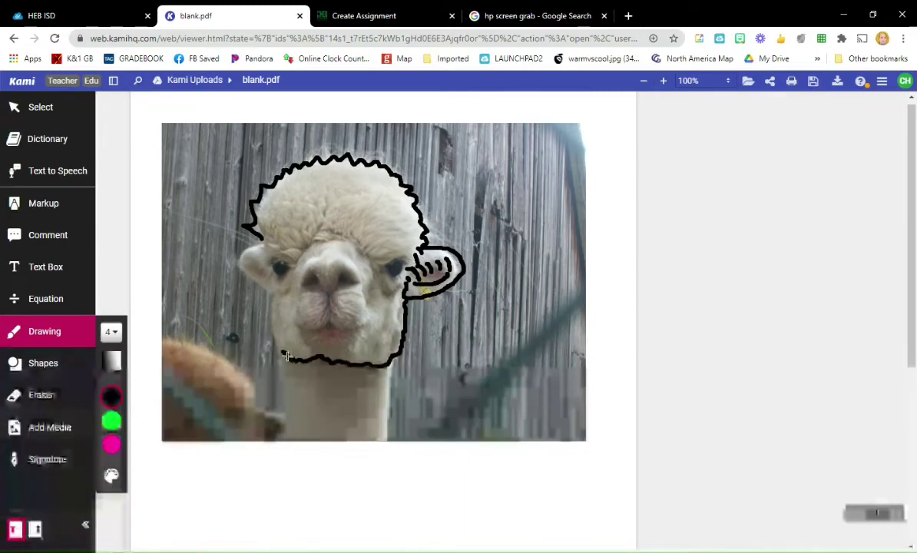
mouse_move(273, 309)
left_mouse_down()
mouse_move(263, 240)
mouse_move(244, 253)
mouse_move(270, 288)
mouse_move(250, 266)
mouse_move(264, 267)
left_mouse_up()
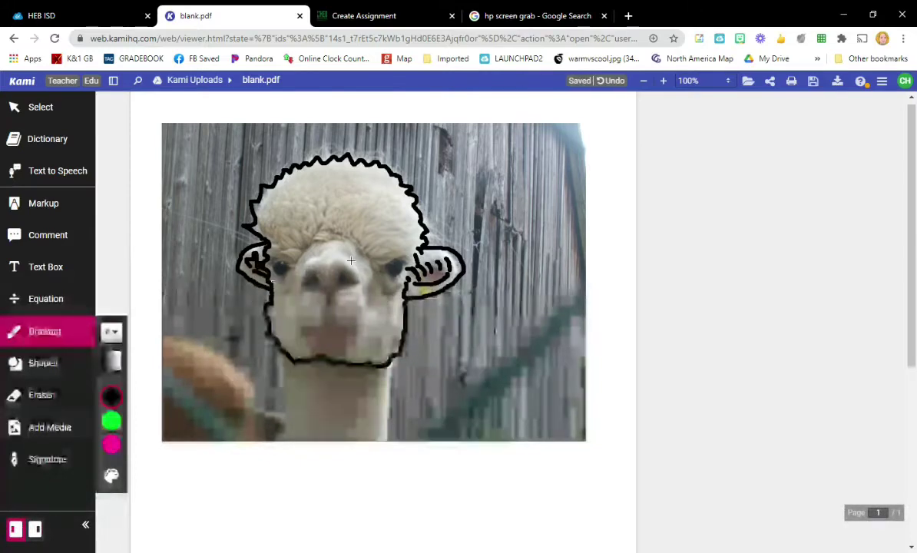
- Trace the brow beside the muzzle, the nose with its nostrils, and the mouth over the alpaca photo
mouse_move(272, 265)
left_mouse_down()
mouse_move(305, 254)
mouse_move(299, 294)
mouse_move(319, 273)
mouse_move(350, 288)
left_mouse_up()
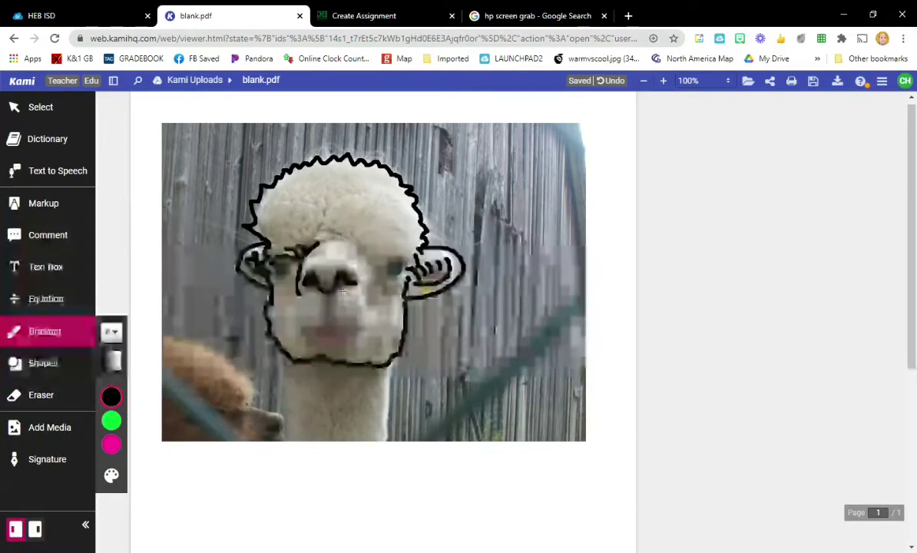
mouse_move(320, 239)
left_mouse_down()
mouse_move(346, 241)
mouse_move(365, 259)
mouse_move(370, 285)
left_mouse_up()
mouse_move(341, 236)
left_mouse_down()
mouse_move(372, 315)
mouse_move(350, 327)
mouse_move(318, 318)
mouse_move(321, 330)
mouse_move(295, 306)
left_mouse_up()
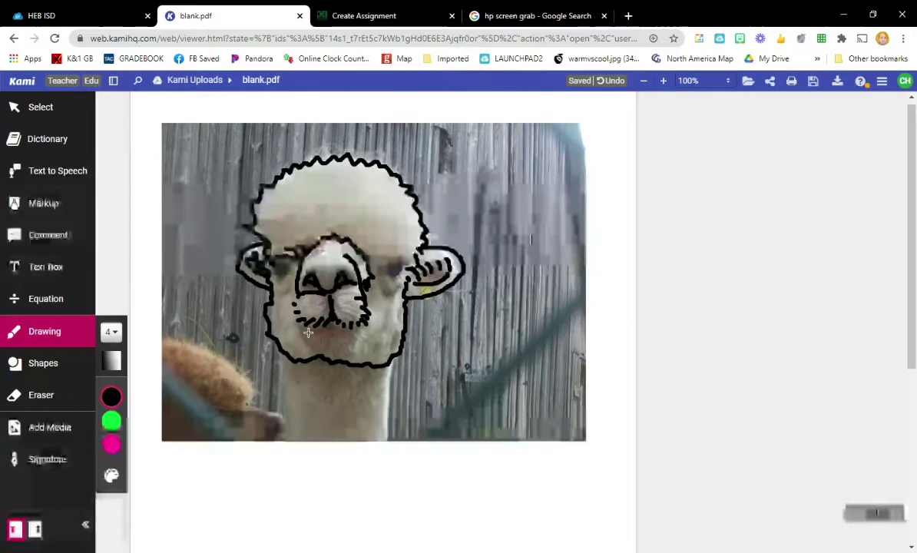
left_click_drag(309, 345, 358, 326)
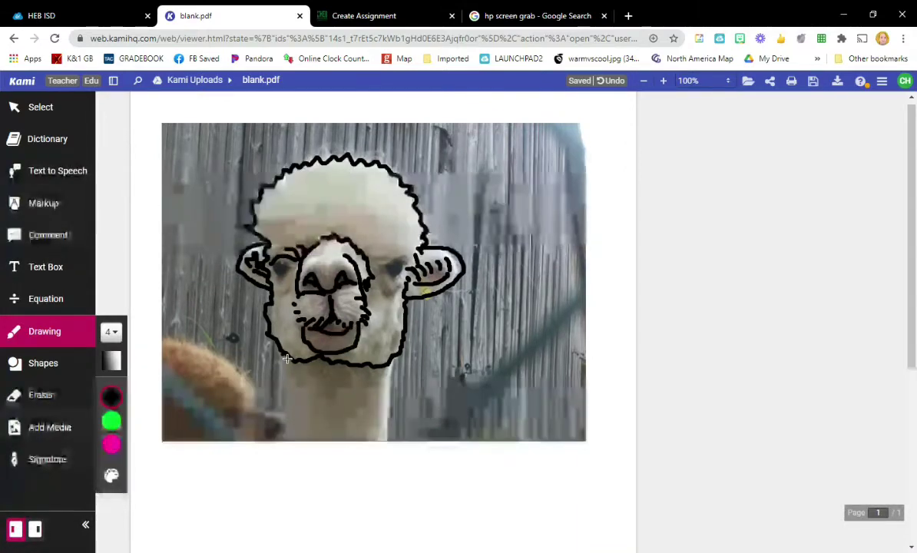
- Trace both sides of the alpaca's neck down to the photo's lower edge and outline both eyes
left_click_drag(287, 375, 288, 440)
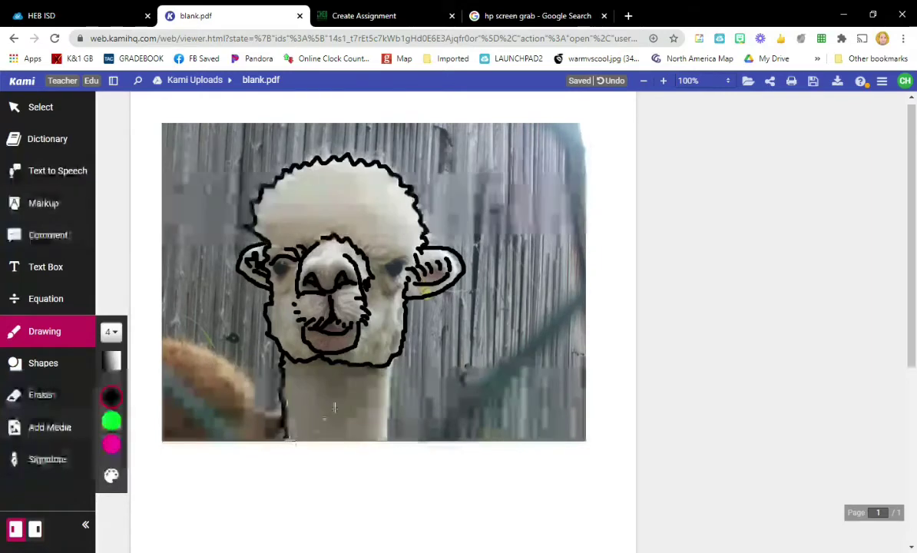
left_click_drag(395, 368, 387, 441)
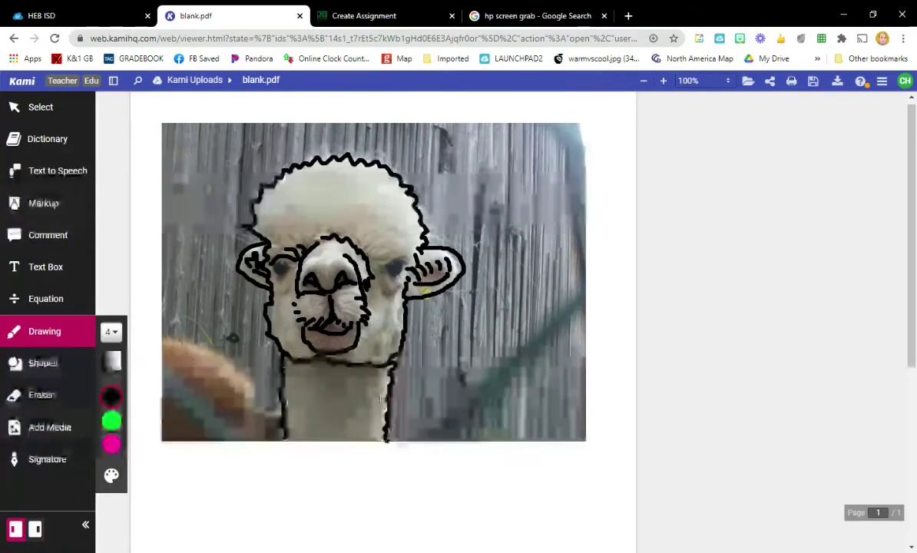
left_click_drag(375, 260, 390, 267)
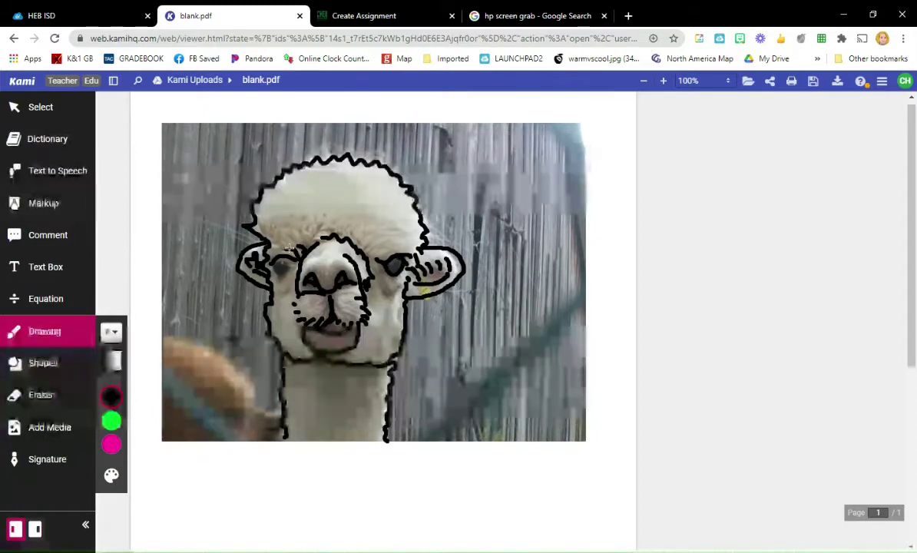
mouse_move(278, 255)
left_mouse_down()
mouse_move(261, 243)
mouse_move(282, 244)
left_mouse_up()
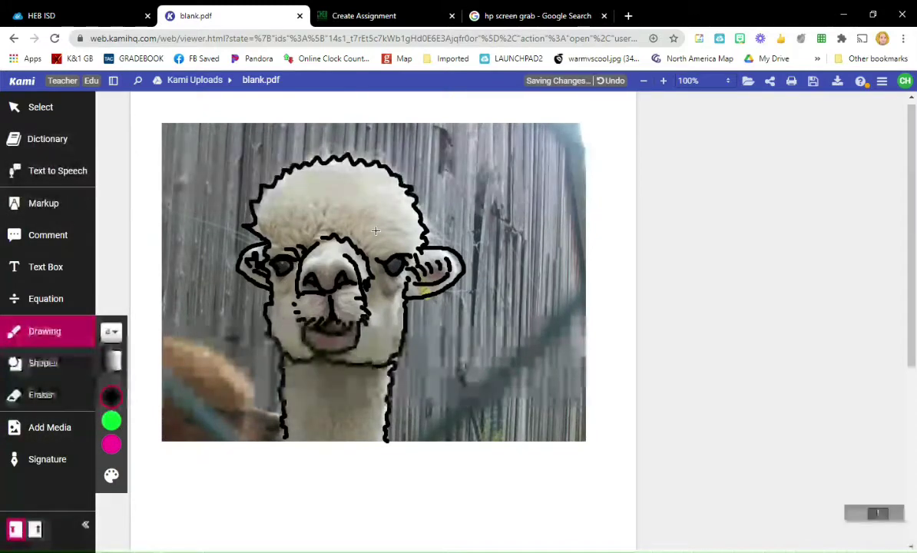
- Fill the top of the head with short curly wool strokes and add marks under the eyes at line thickness 2
left_click(111, 332)
left_click(168, 407)
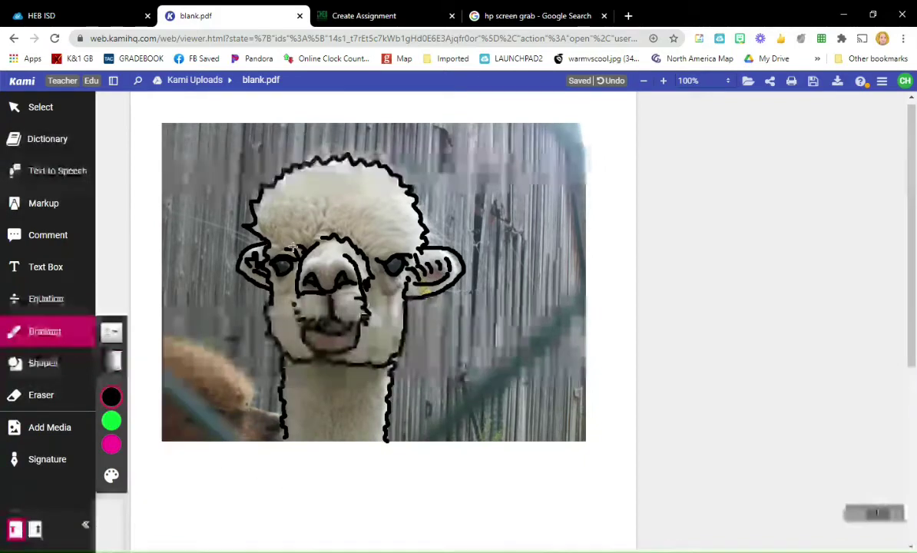
mouse_move(289, 243)
left_mouse_down()
mouse_move(311, 232)
mouse_move(296, 212)
mouse_move(317, 212)
mouse_move(336, 234)
mouse_move(344, 220)
mouse_move(365, 228)
mouse_move(376, 257)
mouse_move(389, 254)
mouse_move(371, 228)
mouse_move(333, 227)
mouse_move(317, 204)
mouse_move(300, 215)
mouse_move(287, 204)
mouse_move(275, 238)
mouse_move(263, 223)
mouse_move(272, 209)
mouse_move(304, 201)
mouse_move(278, 189)
mouse_move(374, 215)
mouse_move(394, 246)
mouse_move(416, 219)
mouse_move(421, 243)
left_mouse_up()
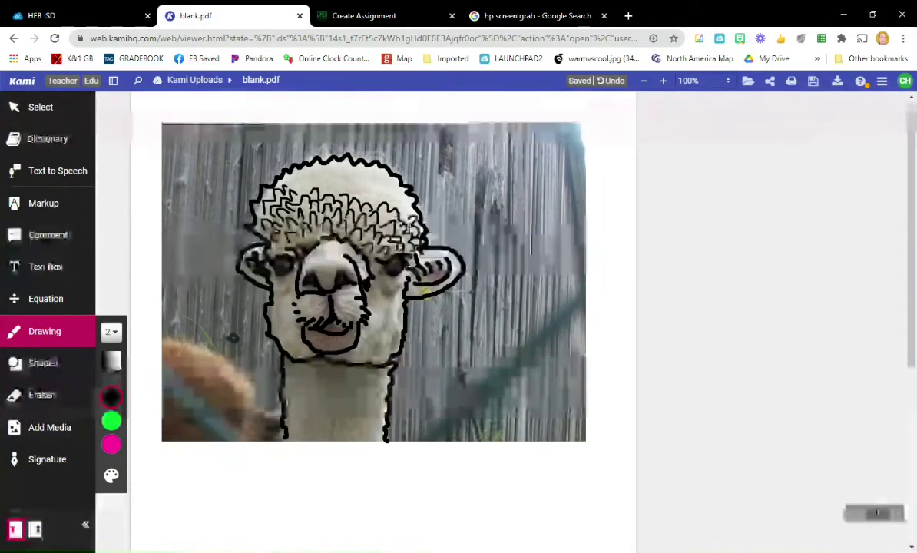
mouse_move(375, 183)
left_mouse_down()
mouse_move(384, 180)
mouse_move(356, 172)
mouse_move(321, 178)
left_mouse_up()
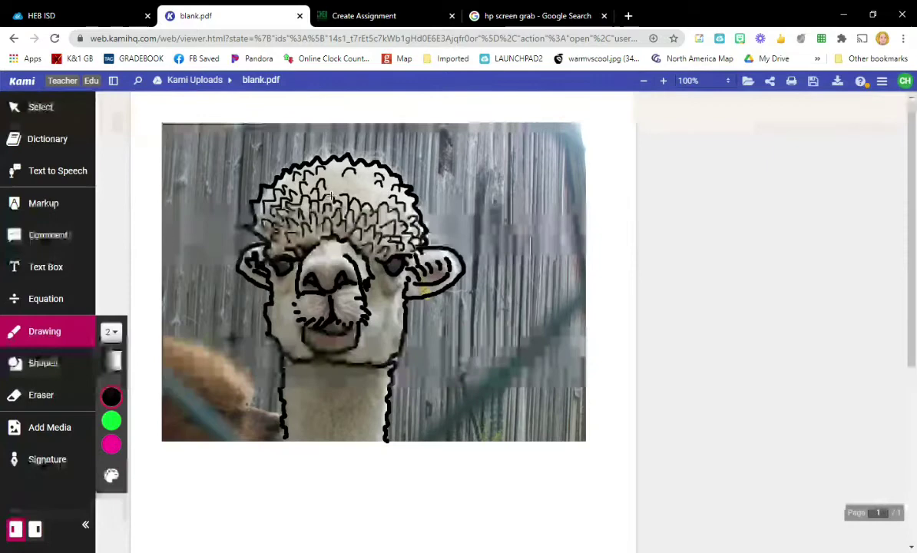
left_click_drag(371, 184, 389, 200)
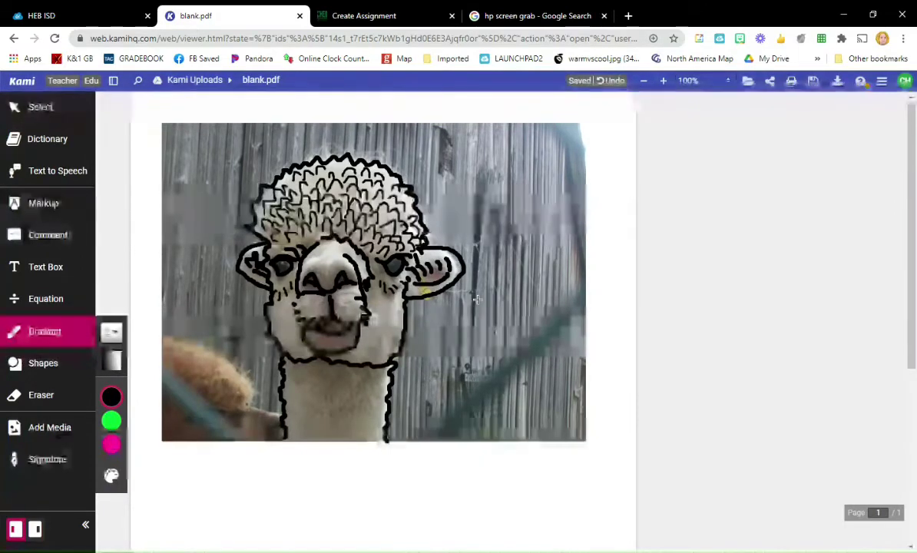
- Shift the alpaca photo slightly beneath the tracing and return it to its original place
left_click(54, 111)
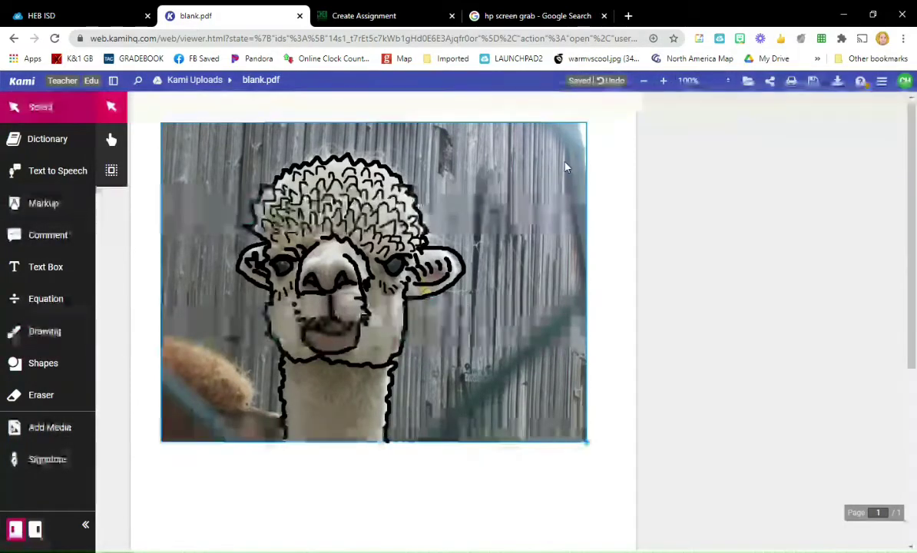
left_click(517, 180)
left_click(495, 129)
mouse_move(495, 129)
left_mouse_down()
mouse_move(549, 150)
mouse_move(554, 507)
mouse_move(491, 154)
mouse_move(492, 162)
left_mouse_up()
left_click(112, 103)
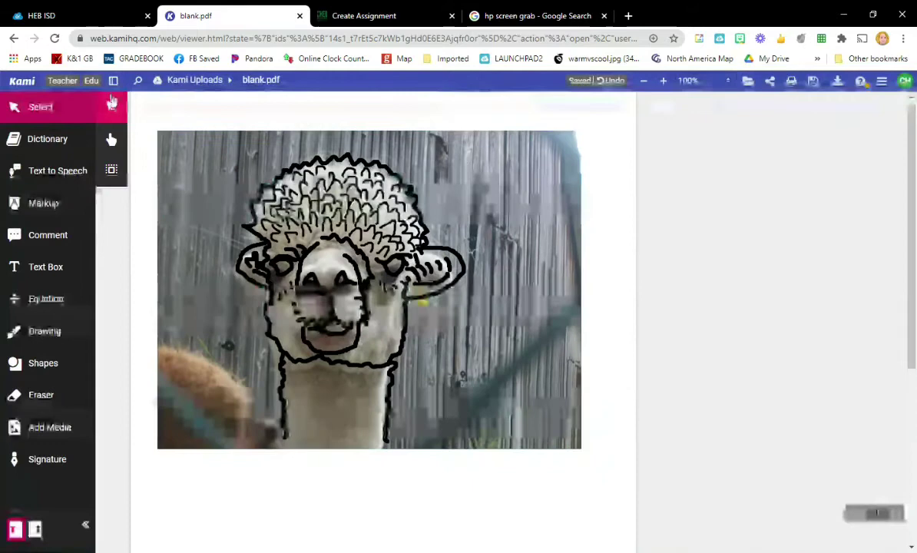
left_click_drag(574, 340, 579, 332)
left_click(116, 363)
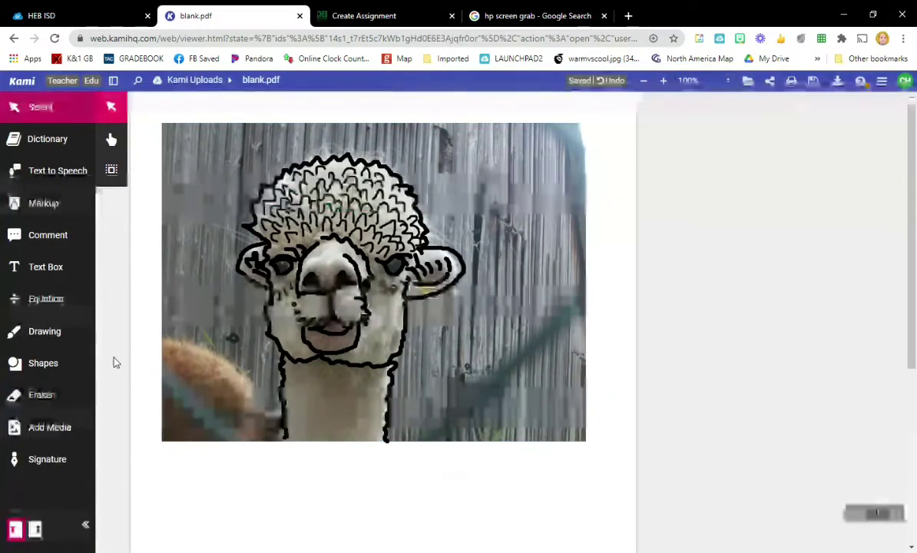
- Draw fine stray hairs around the head outline and beside the ear with freehand lines of thickness 1
left_click(48, 343)
left_click(112, 332)
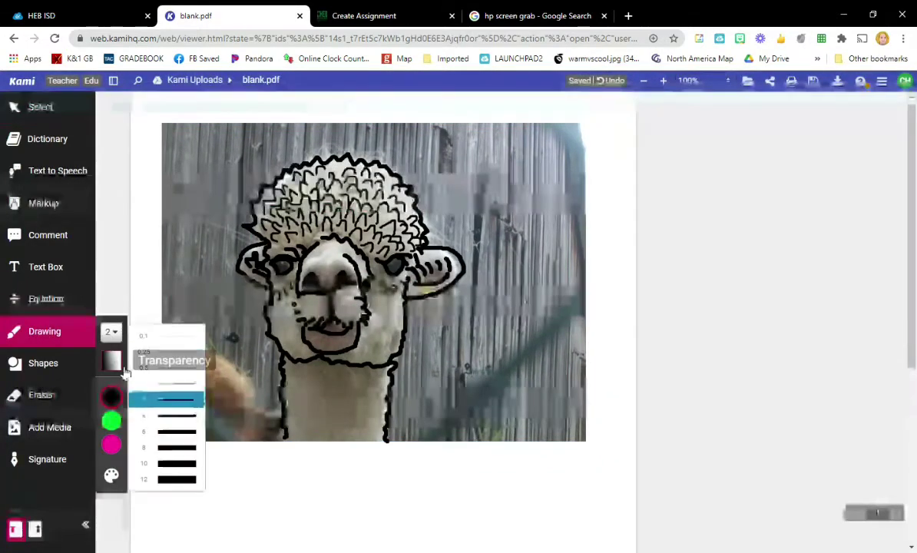
left_click(165, 381)
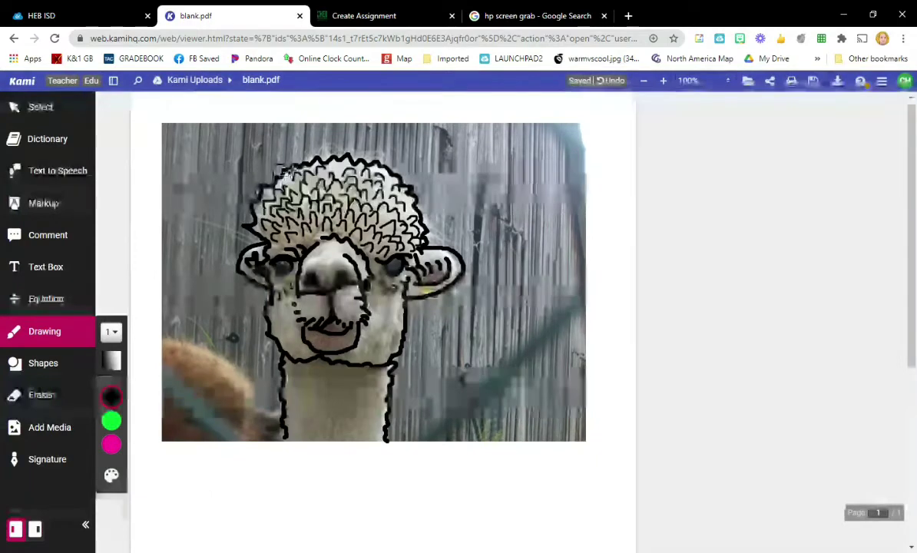
mouse_move(324, 158)
left_mouse_down()
mouse_move(390, 175)
mouse_move(436, 248)
left_mouse_up()
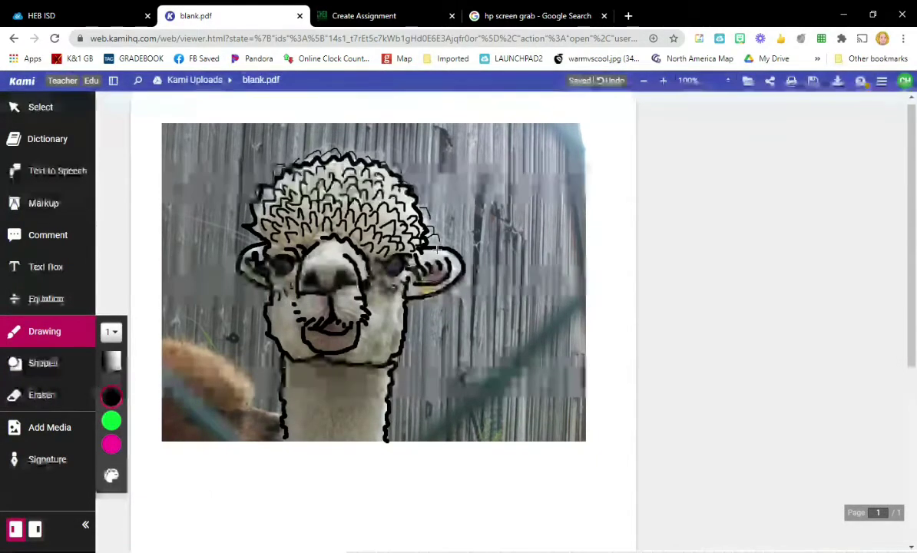
left_click_drag(259, 244, 203, 229)
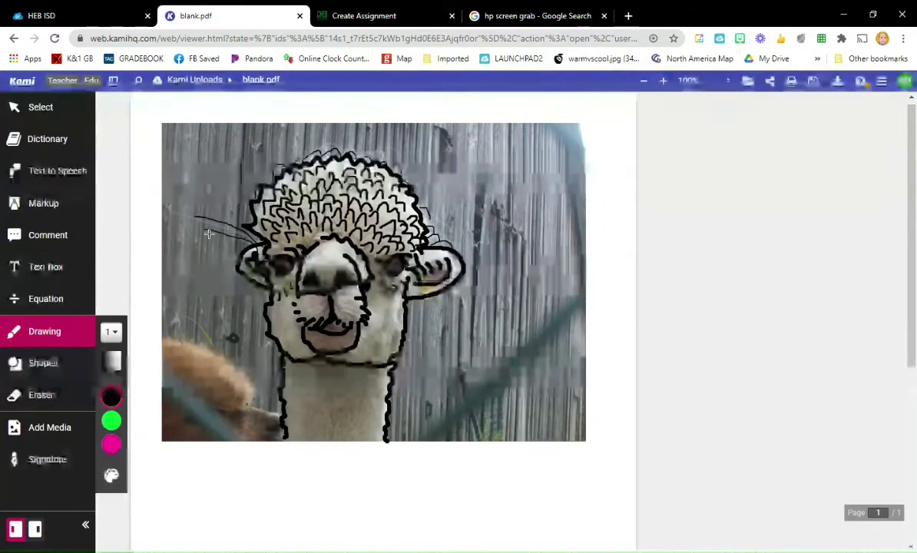
- Add fine fur strokes to the muzzle, cheeks, chin and neck of the alpaca
mouse_move(341, 306)
left_mouse_down()
mouse_move(360, 311)
mouse_move(361, 300)
mouse_move(298, 306)
mouse_move(309, 316)
left_mouse_up()
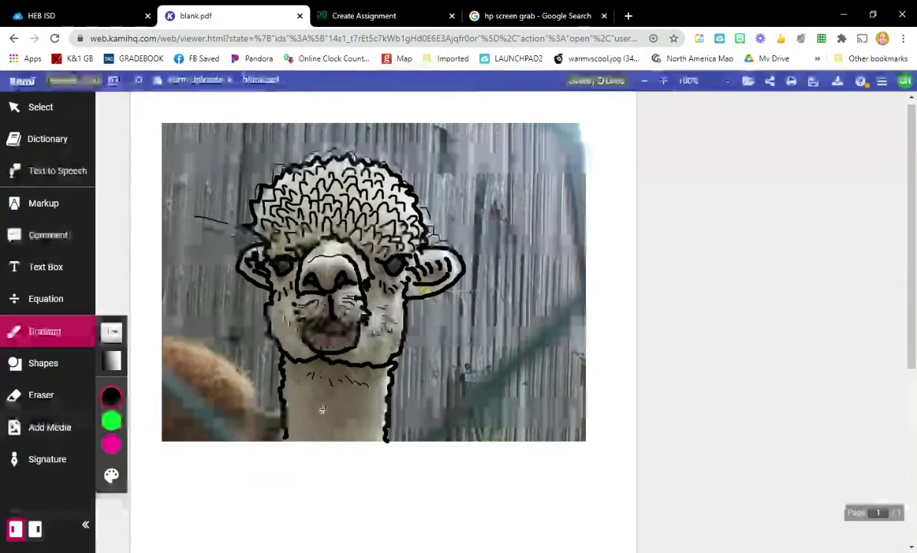
left_click_drag(320, 420, 329, 428)
left_click_drag(334, 427, 352, 435)
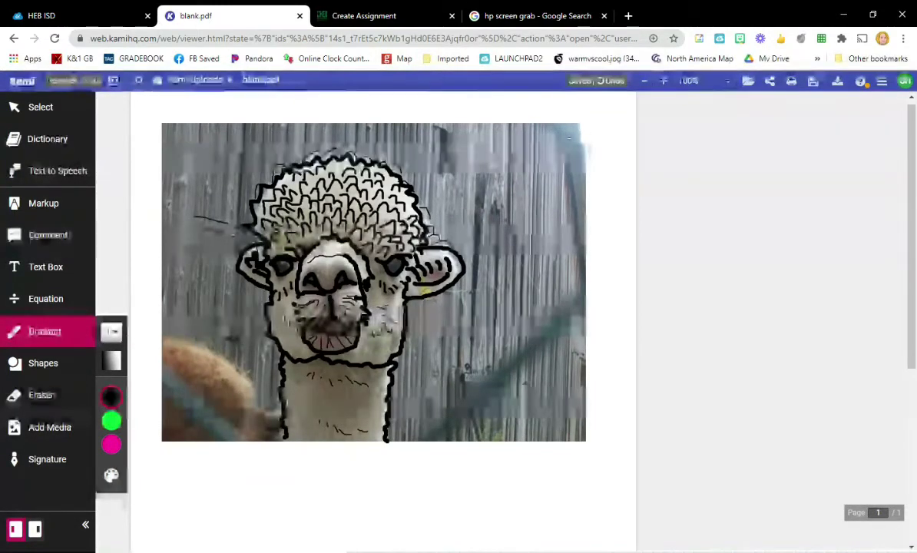
- Move the alpaca photo down out from under the line drawing and delete it
left_click(42, 115)
left_click(199, 139)
mouse_move(454, 132)
left_mouse_down()
mouse_move(505, 313)
mouse_move(505, 496)
mouse_move(547, 129)
mouse_move(549, 411)
mouse_move(537, 407)
left_mouse_up()
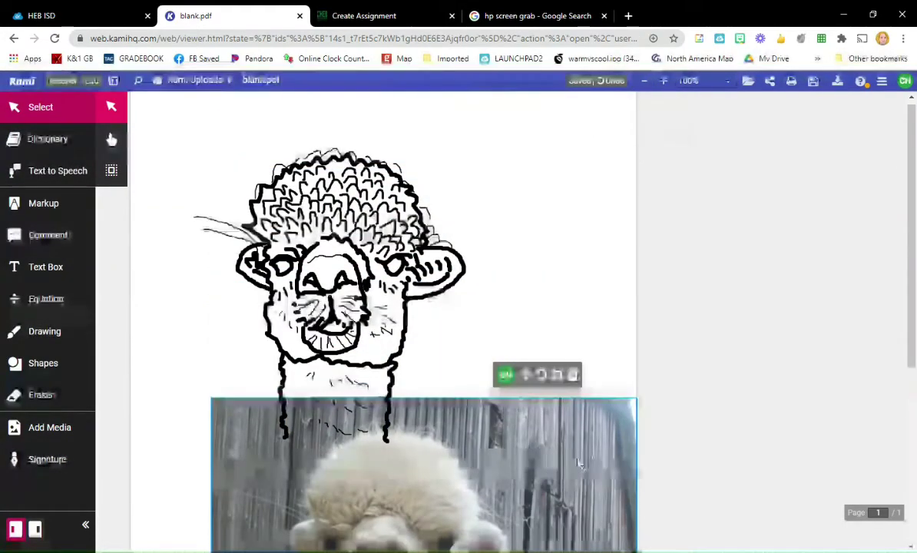
mouse_move(589, 404)
key("Delete")
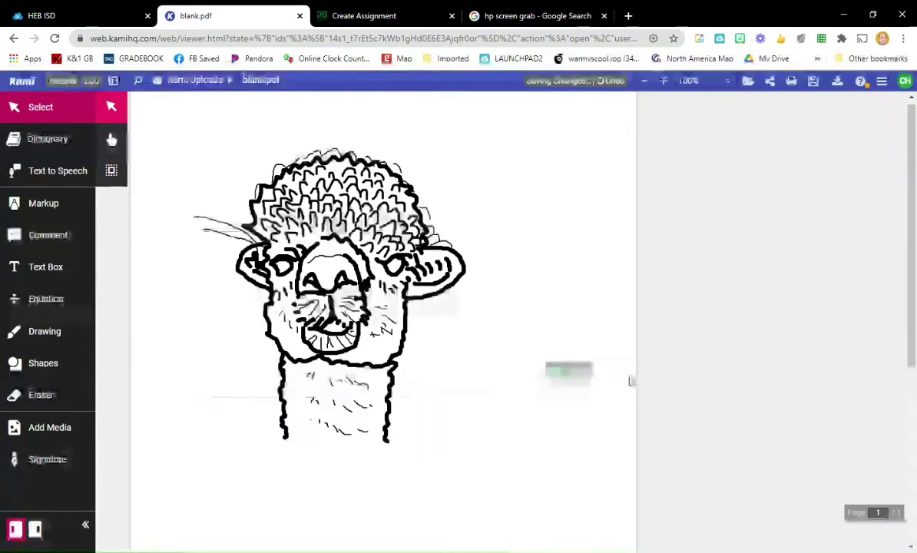
- Draw a thin black rectangle of thickness 1 as a frame around the alpaca drawing
left_click(37, 368)
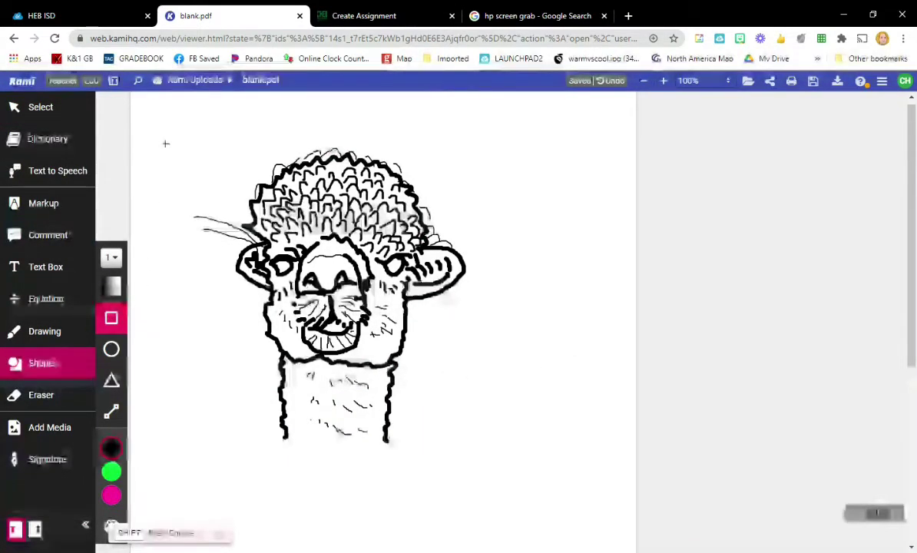
mouse_move(165, 122)
left_mouse_down()
mouse_move(382, 444)
mouse_move(528, 454)
mouse_move(520, 447)
left_mouse_up()
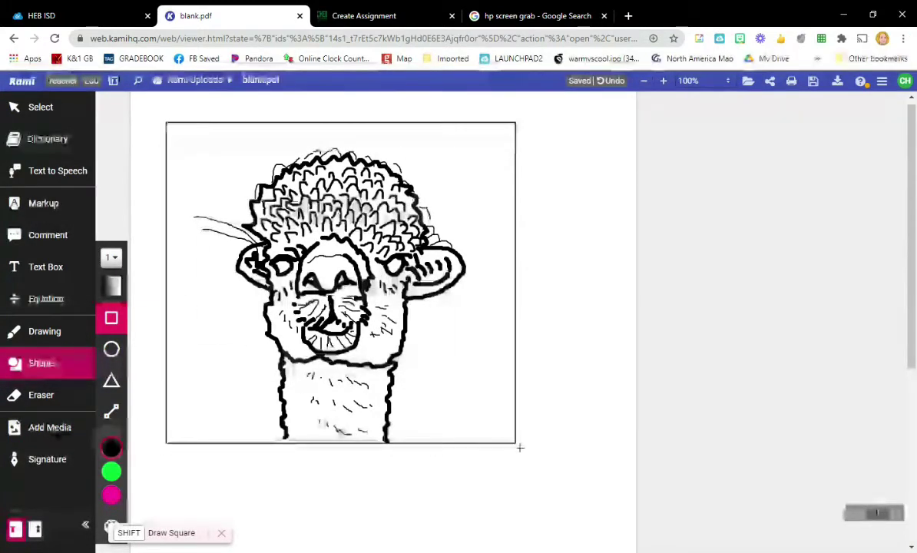
- Set the freehand drawing tool to a low opacity and a thickness of 12, testing a black stroke near the ear
left_click(46, 332)
left_click(112, 397)
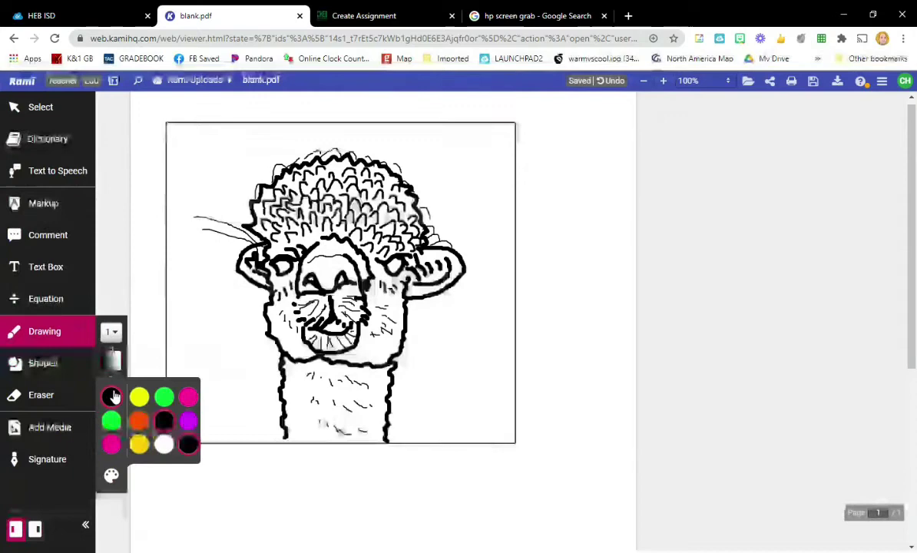
left_click(111, 476)
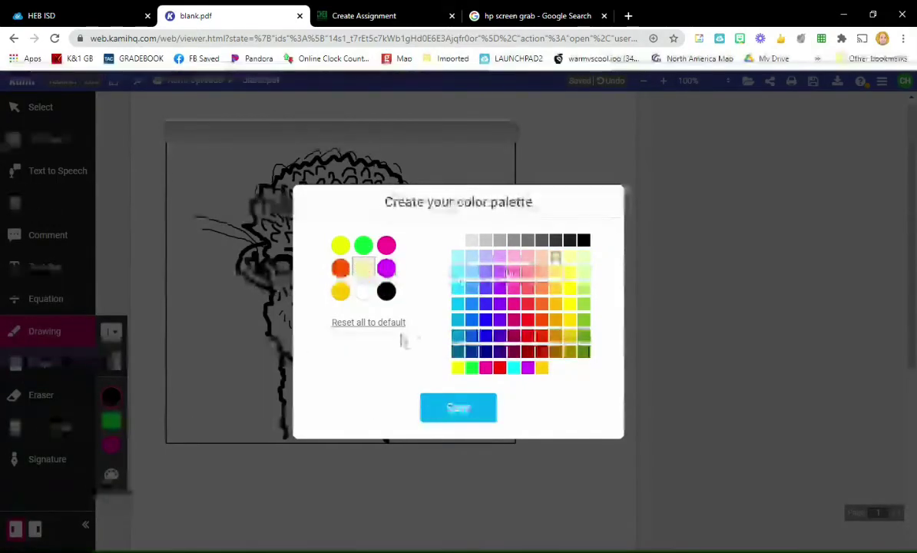
left_click(119, 364)
left_click(111, 366)
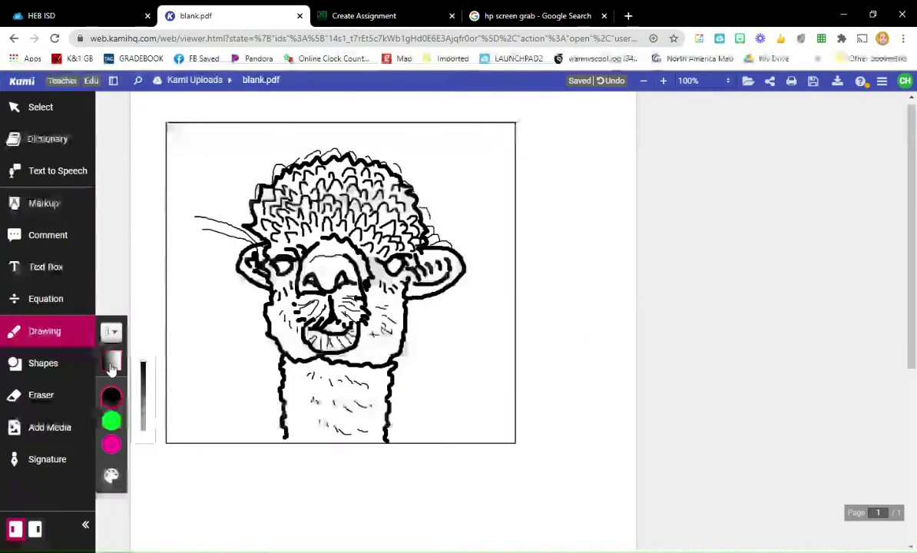
left_click_drag(146, 374, 143, 438)
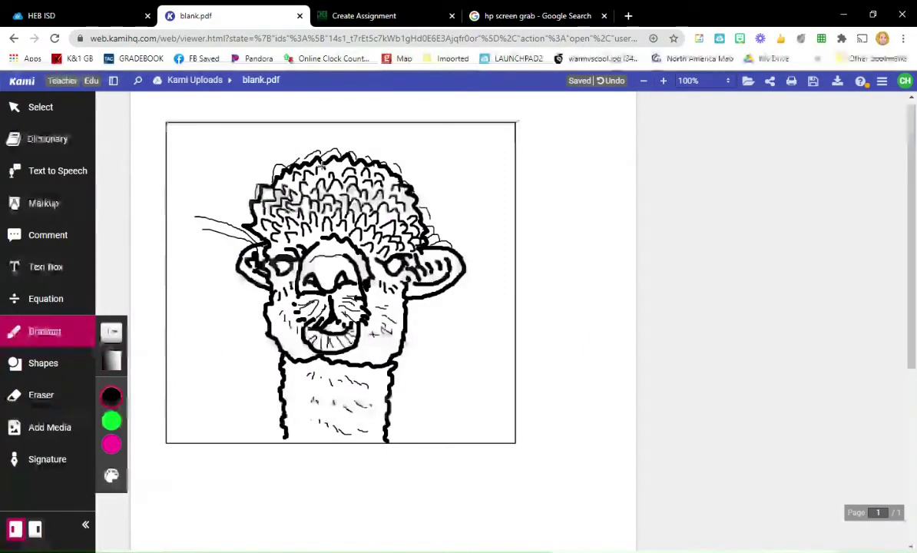
left_click_drag(254, 239, 281, 247)
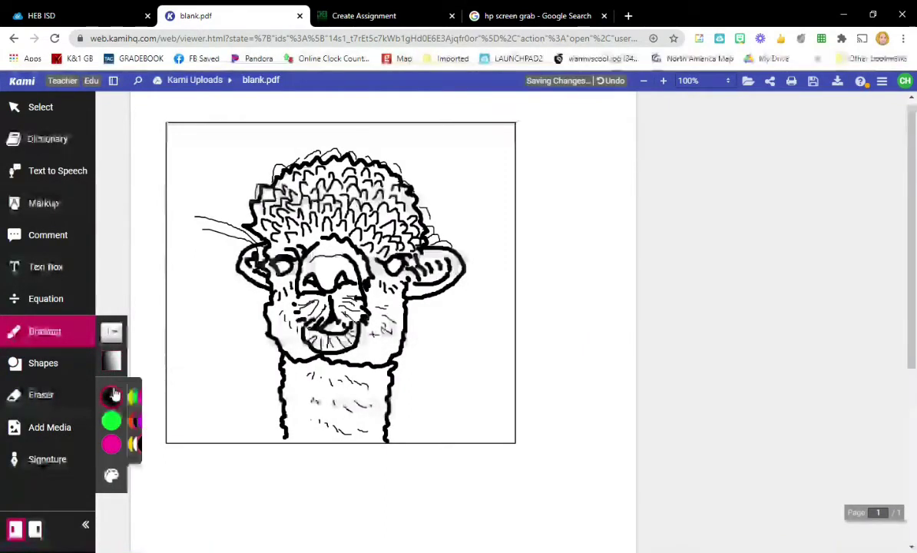
left_click(117, 335)
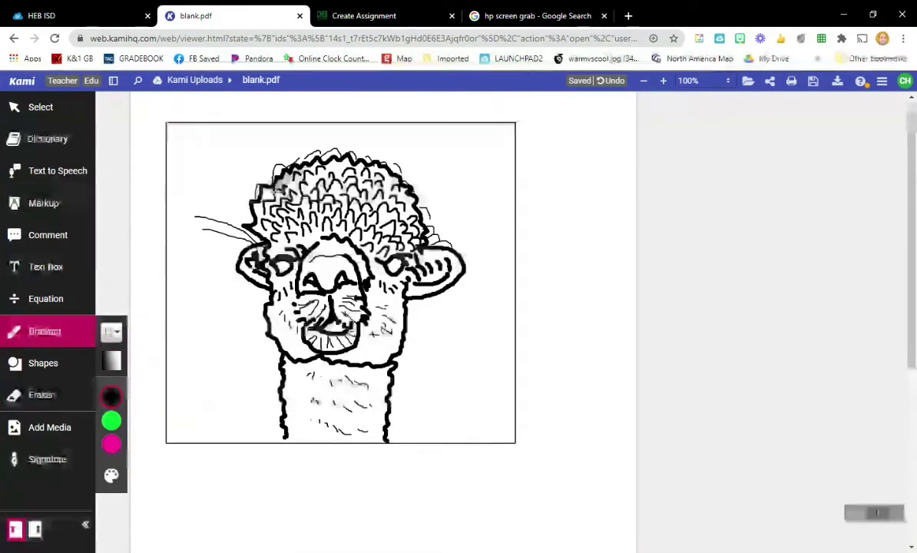
left_click(112, 475)
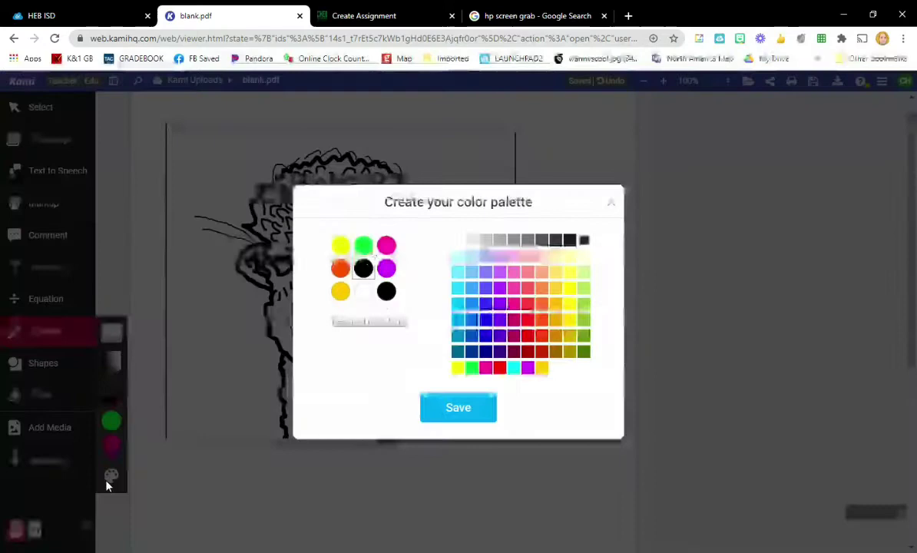
left_click(560, 261)
left_click(265, 181)
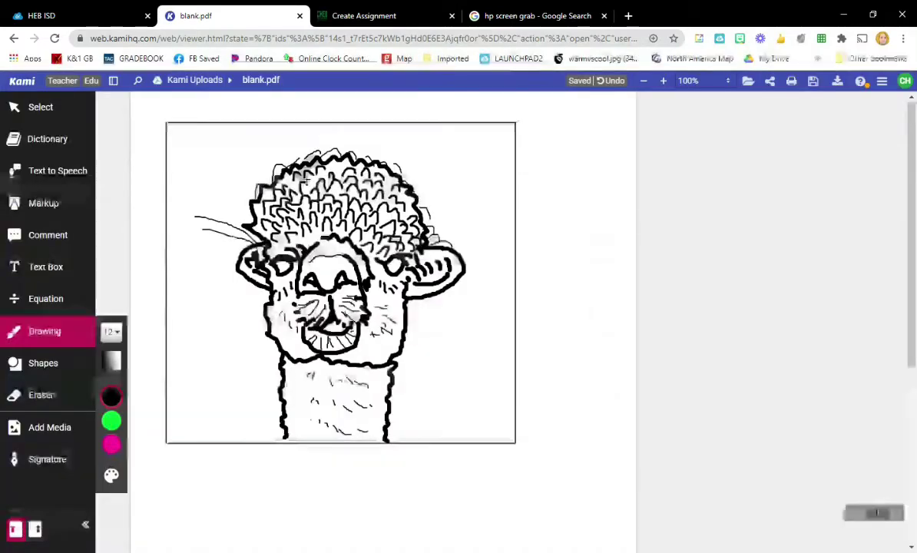
- Replace the white swatch in the drawing color palette with pale yellow and save the palette
mouse_move(121, 446)
left_click(166, 444)
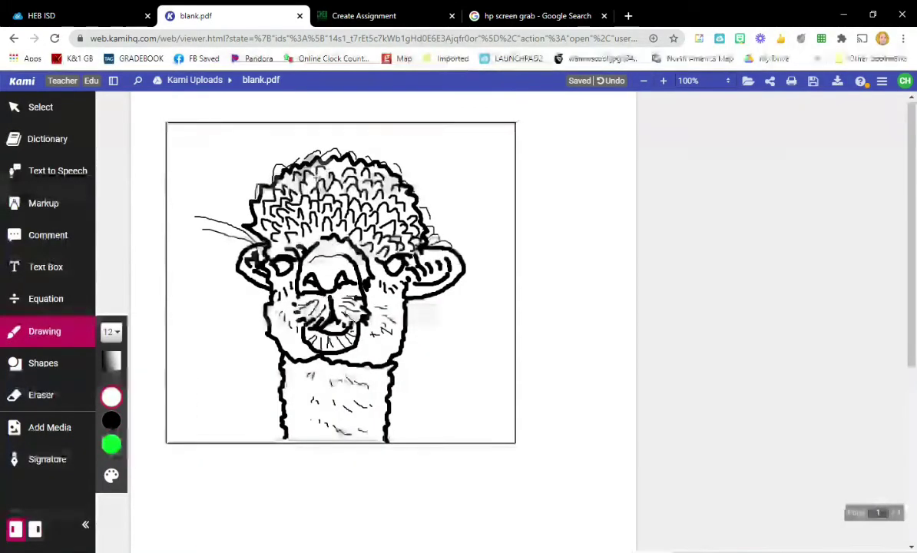
mouse_move(119, 403)
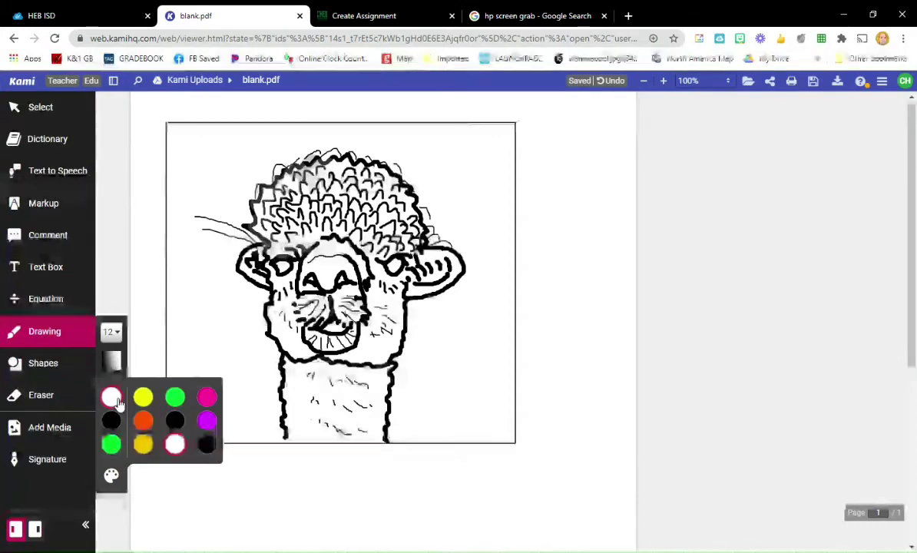
left_click(111, 476)
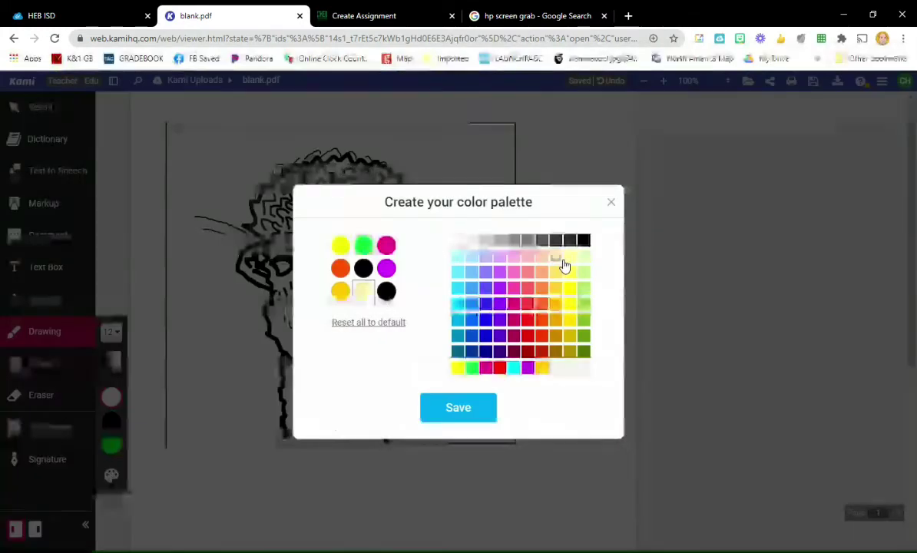
left_click(457, 407)
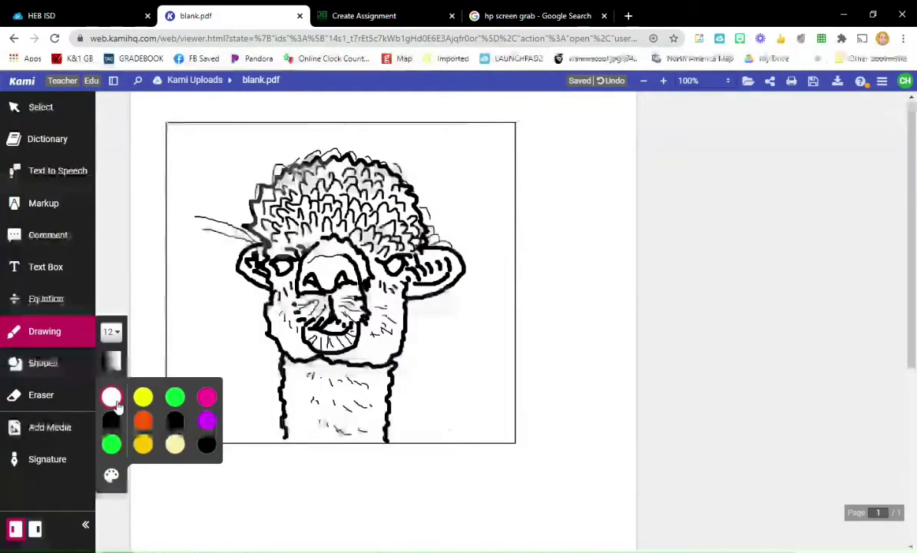
left_click(113, 399)
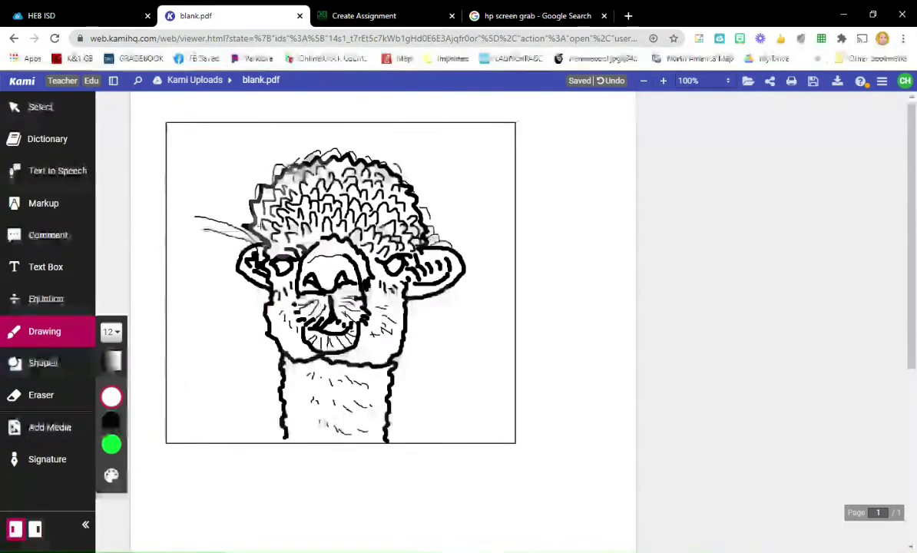
left_click(111, 475)
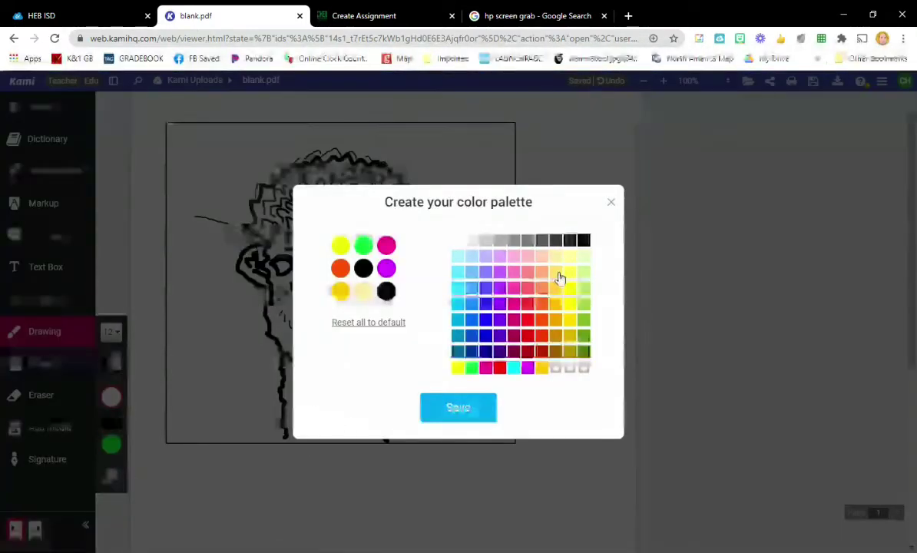
left_click(461, 412)
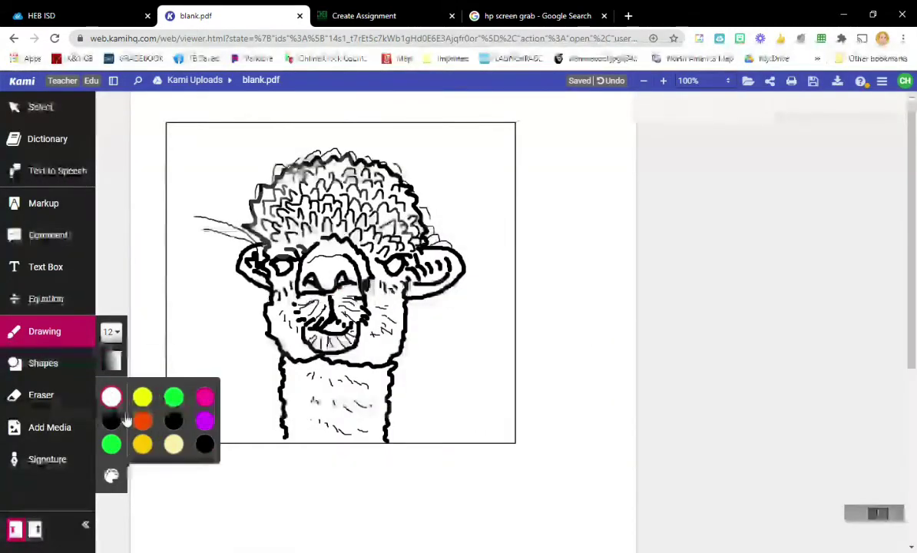
left_click(112, 477)
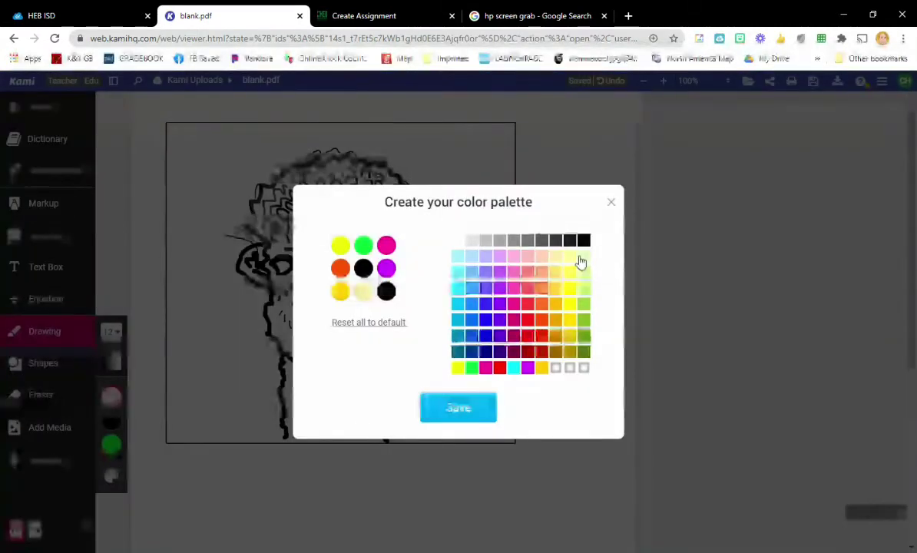
left_click(458, 407)
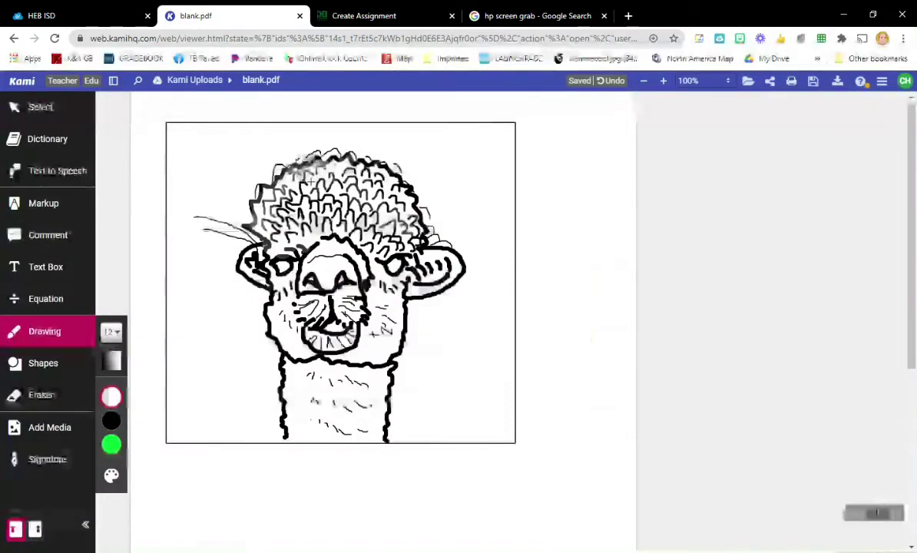
- Color the alpaca's woolly head with broad semi-transparent yellow freehand strokes of thickness 12
mouse_move(128, 419)
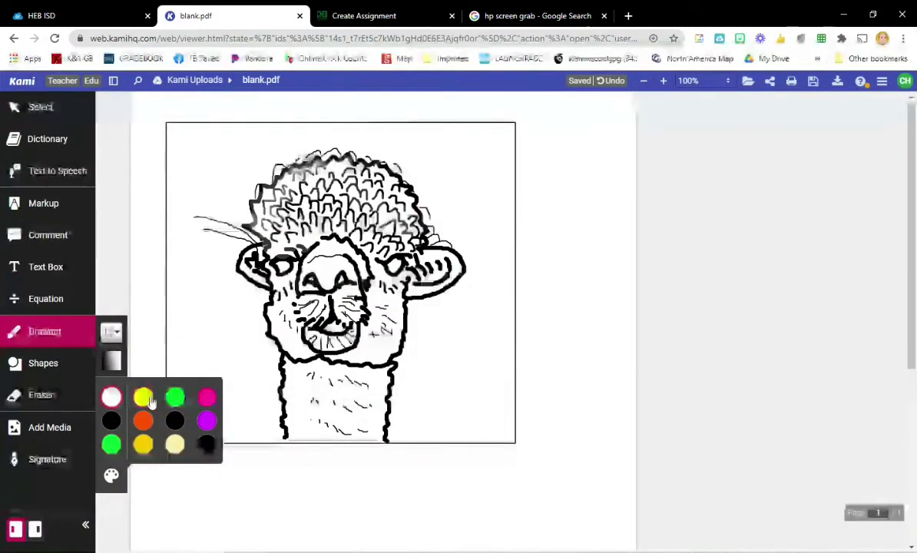
left_click(143, 396)
mouse_move(282, 168)
left_mouse_down()
mouse_move(294, 182)
mouse_move(256, 218)
mouse_move(273, 230)
mouse_move(303, 188)
mouse_move(429, 220)
left_mouse_up()
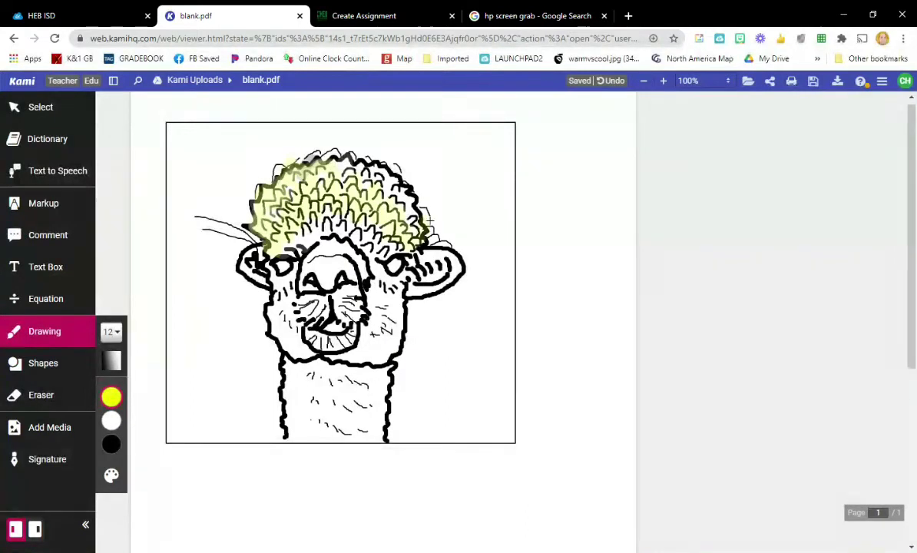
mouse_move(377, 176)
left_mouse_down()
mouse_move(338, 164)
mouse_move(413, 250)
left_mouse_up()
mouse_move(316, 232)
left_mouse_down()
mouse_move(380, 241)
mouse_move(288, 209)
left_mouse_up()
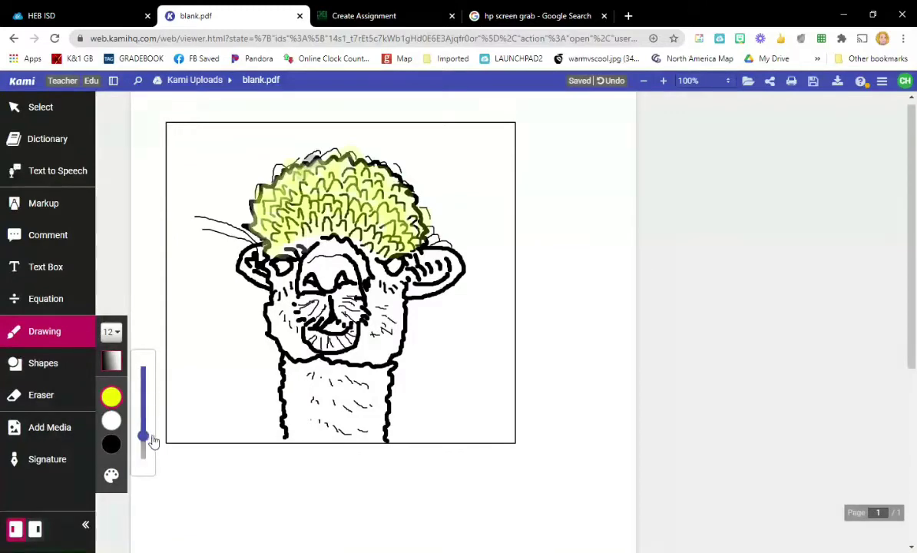
- Color the outer edges of both ears and the neck with semi-transparent yellow strokes
left_click_drag(424, 250, 432, 295)
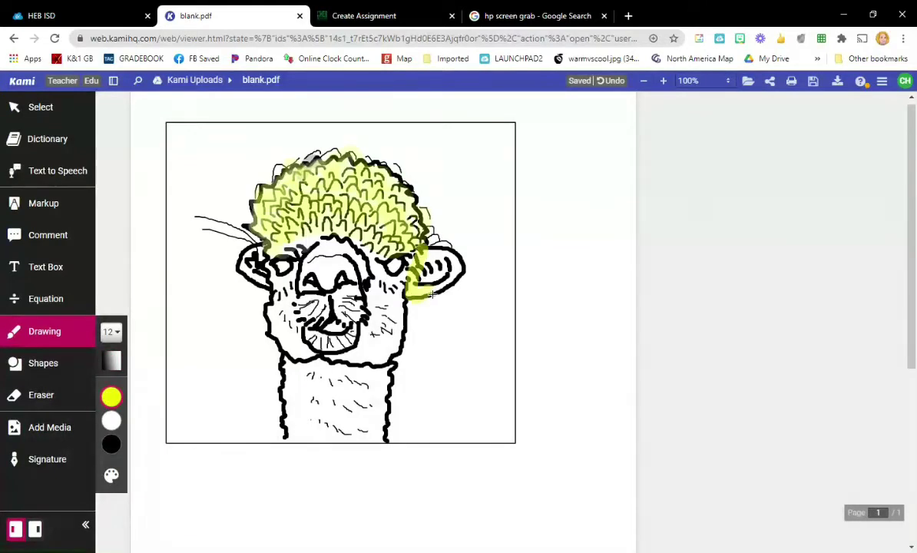
left_click_drag(239, 264, 238, 268)
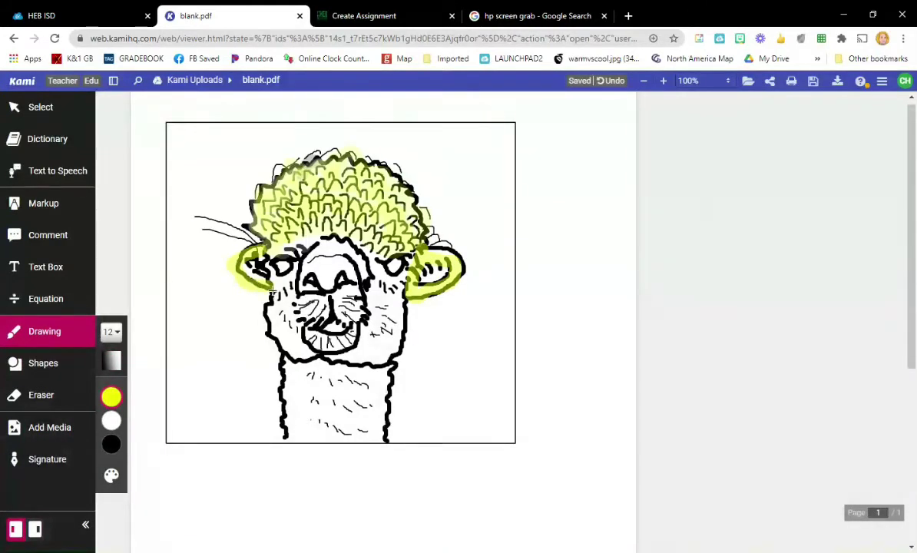
mouse_move(285, 370)
left_mouse_down()
mouse_move(286, 430)
mouse_move(364, 444)
mouse_move(388, 364)
mouse_move(345, 372)
mouse_move(374, 385)
left_mouse_up()
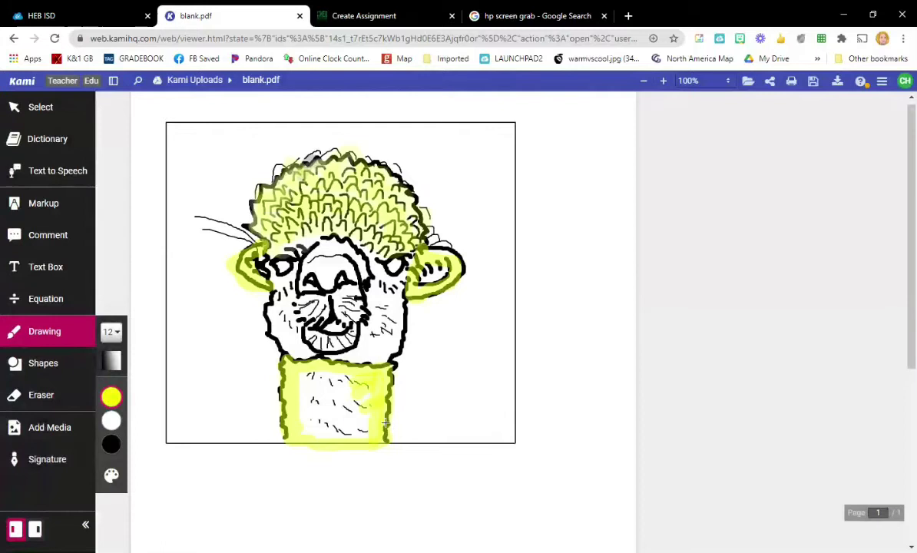
left_click_drag(314, 400, 314, 425)
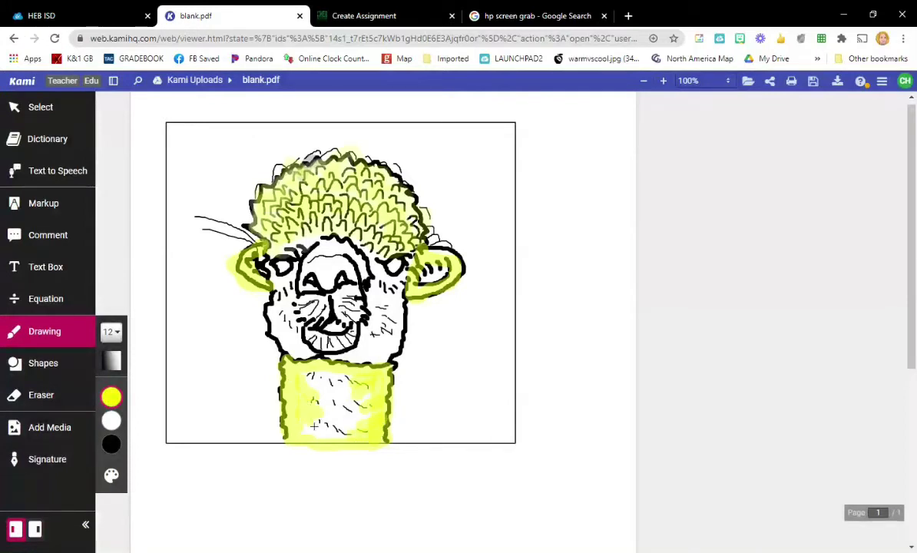
- Lower the yellow pen's opacity and color the alpaca's face around the eyes and muzzle
left_click(112, 420)
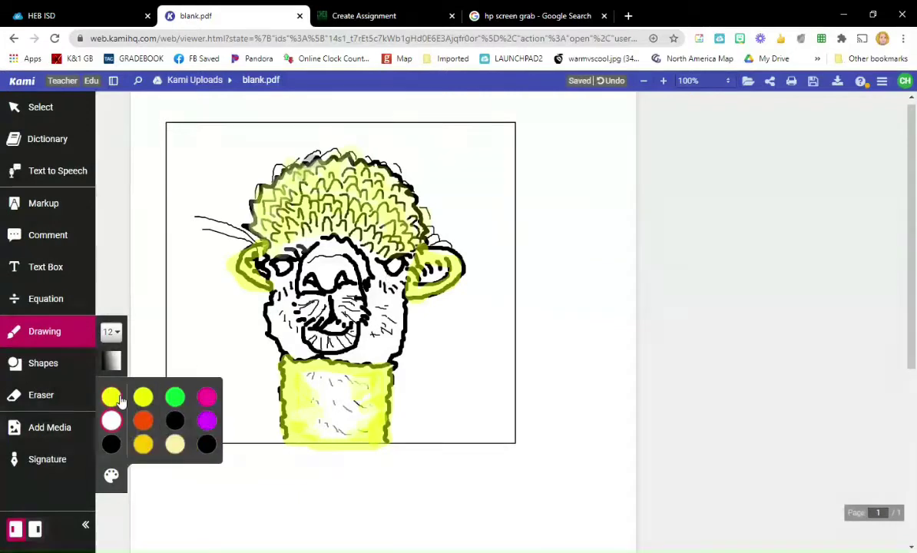
left_click(112, 398)
left_click(113, 361)
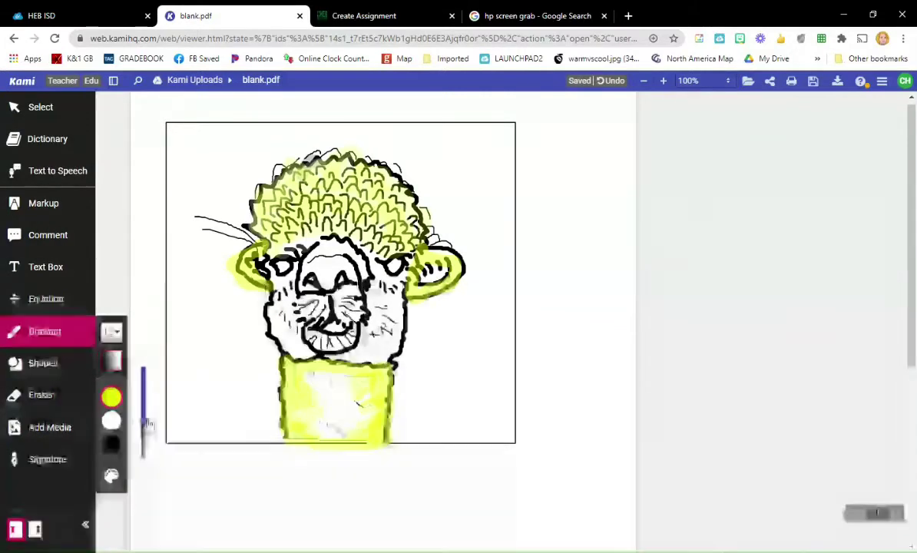
left_click_drag(144, 422, 145, 433)
mouse_move(266, 248)
left_mouse_down()
mouse_move(295, 247)
mouse_move(317, 265)
mouse_move(346, 246)
mouse_move(347, 318)
mouse_move(378, 321)
mouse_move(315, 295)
mouse_move(276, 330)
mouse_move(257, 285)
mouse_move(296, 335)
left_mouse_up()
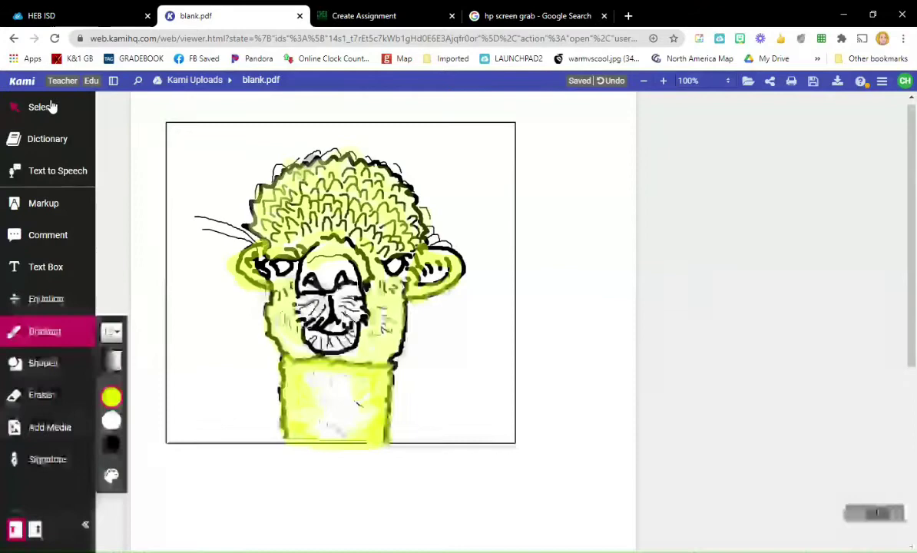
- Insert the alpaca photo from Google Drive, shrink it and place it over the upper right corner of the frame as a reference
left_click(48, 432)
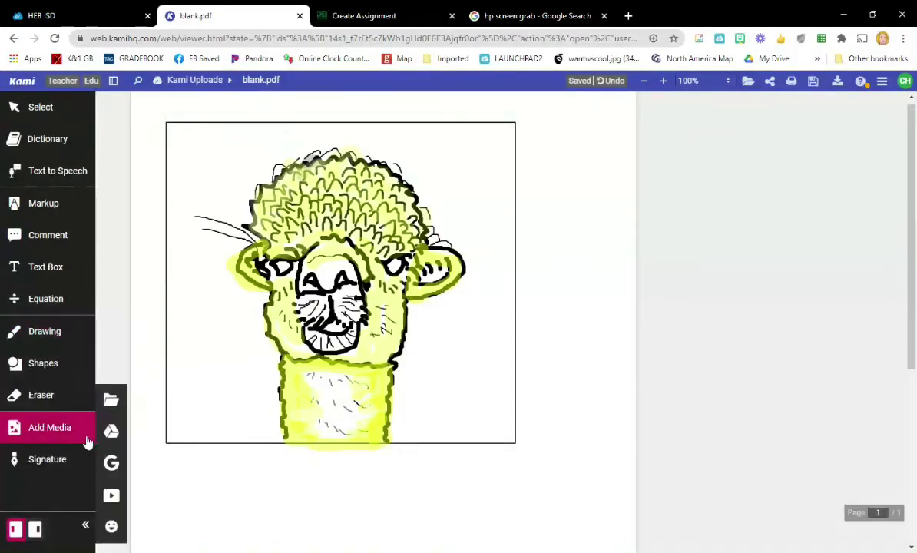
left_click(108, 430)
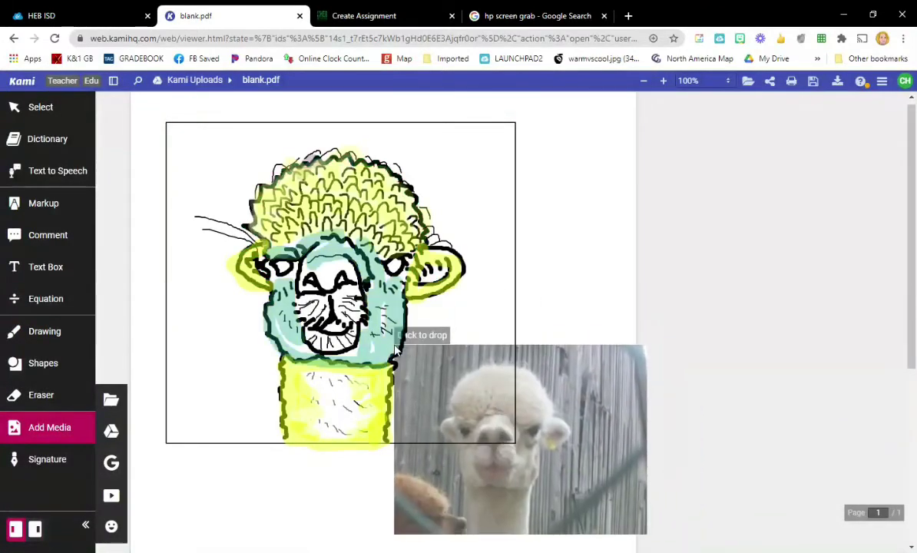
left_click(214, 395)
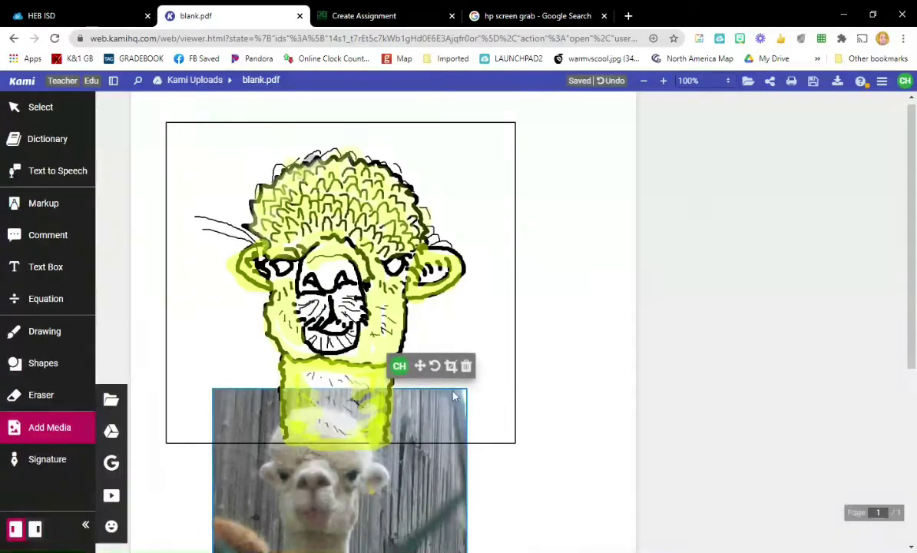
scroll(335, 550, "down", 3)
left_click_drag(467, 387, 633, 171)
scroll(626, 326, "up", 3)
left_click_drag(606, 296, 607, 159)
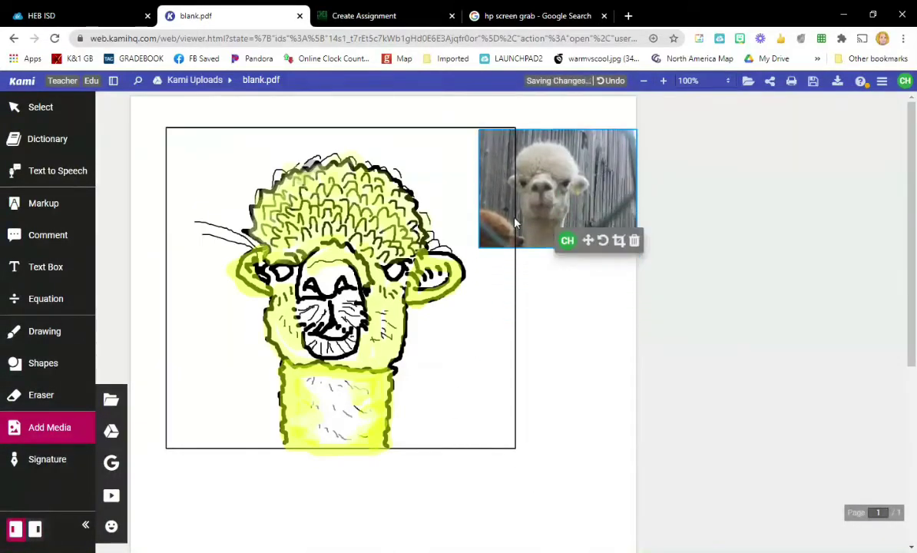
- Color the insides of the ears and the mouth with semi-transparent purple freehand strokes of thickness 4
left_click(39, 335)
mouse_move(111, 396)
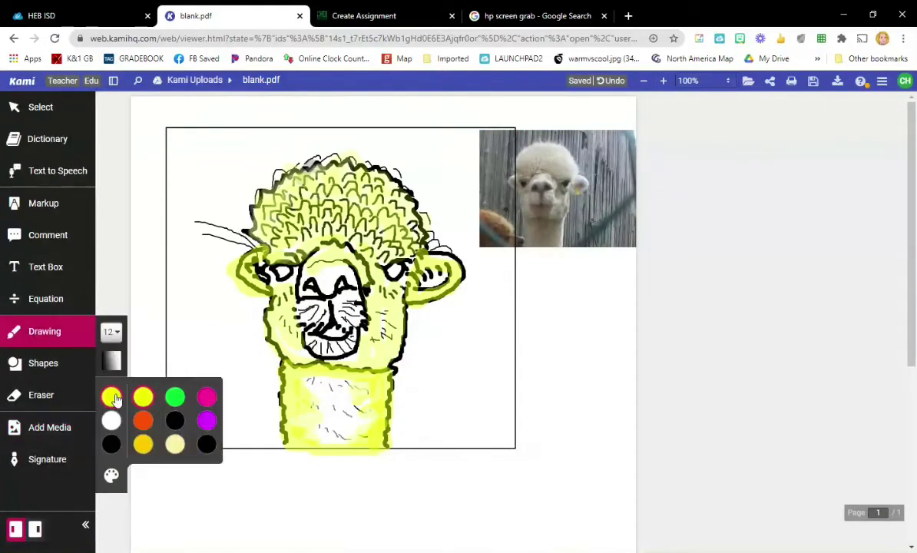
left_click(203, 393)
left_click(112, 331)
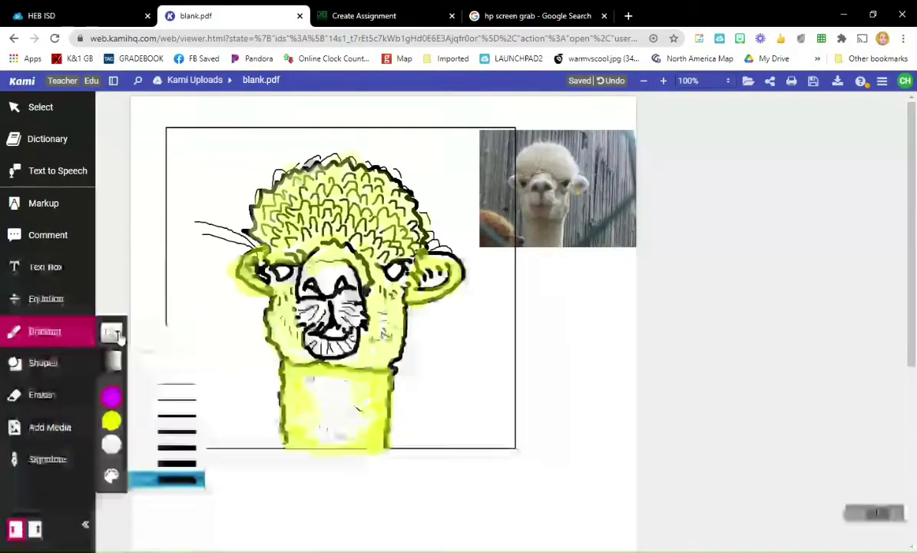
left_click(142, 413)
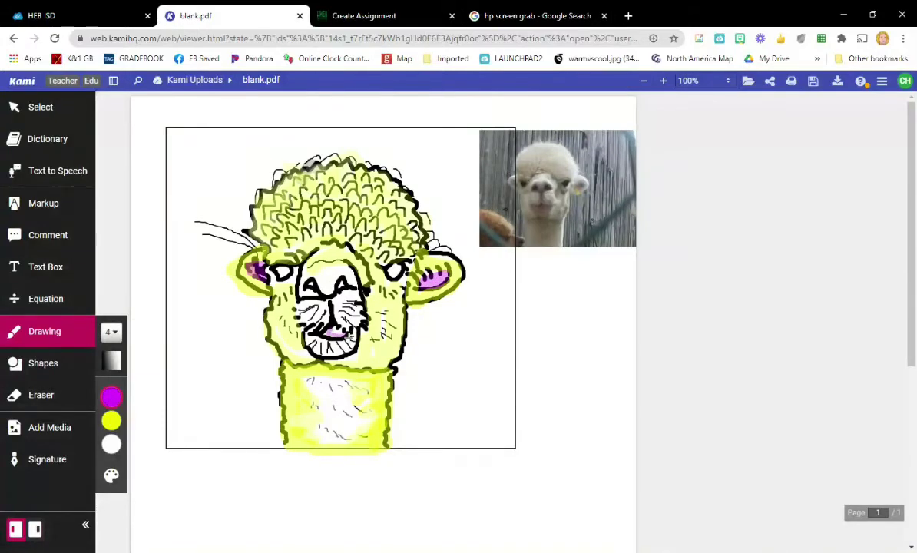
left_click_drag(350, 337, 335, 338)
- Color both eyes with black freehand strokes of thickness 4, raising the pen's opacity to darken them
left_click(111, 396)
left_click(176, 418)
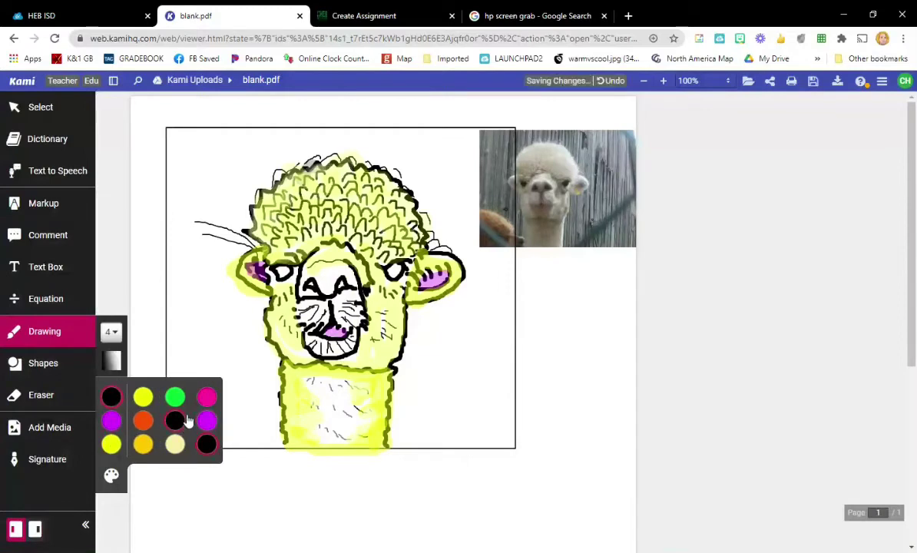
left_click(111, 397)
left_click(112, 361)
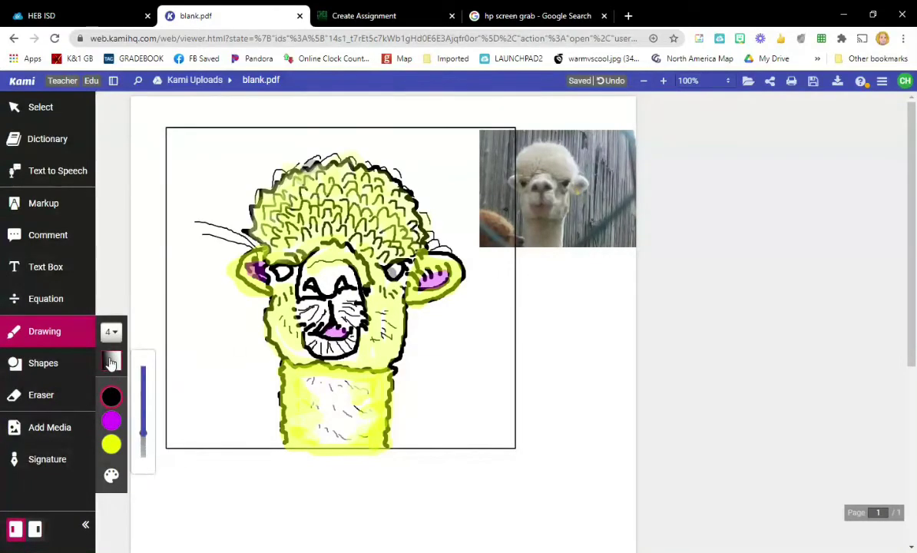
left_click_drag(146, 420, 145, 372)
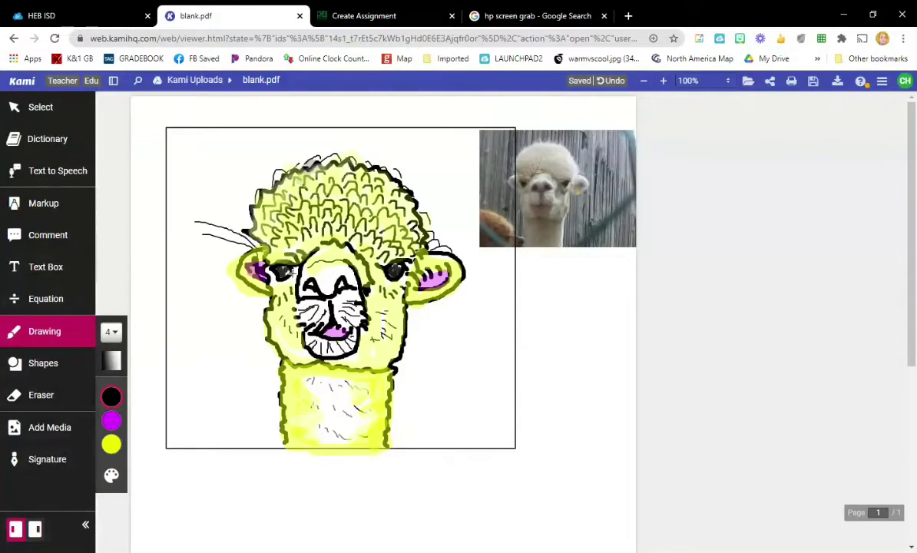
- Replace a black swatch in the color palette with dark brown and color the irises of both eyes with it
left_click(112, 396)
left_click(112, 475)
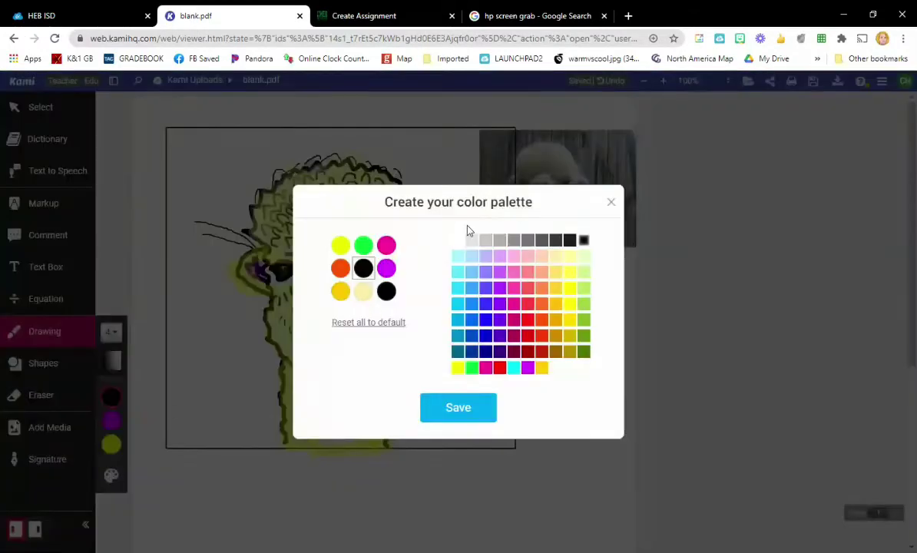
left_click(556, 352)
left_click(465, 413)
mouse_move(122, 469)
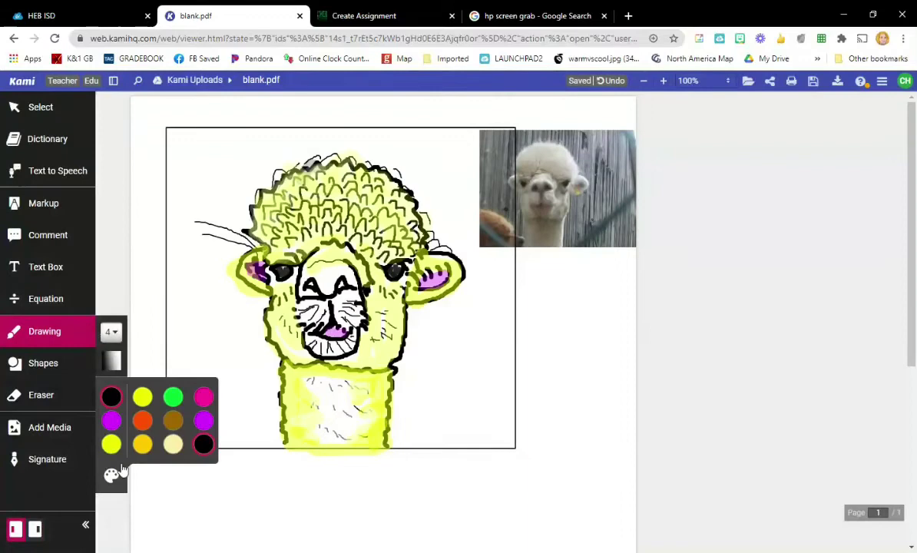
left_click(175, 423)
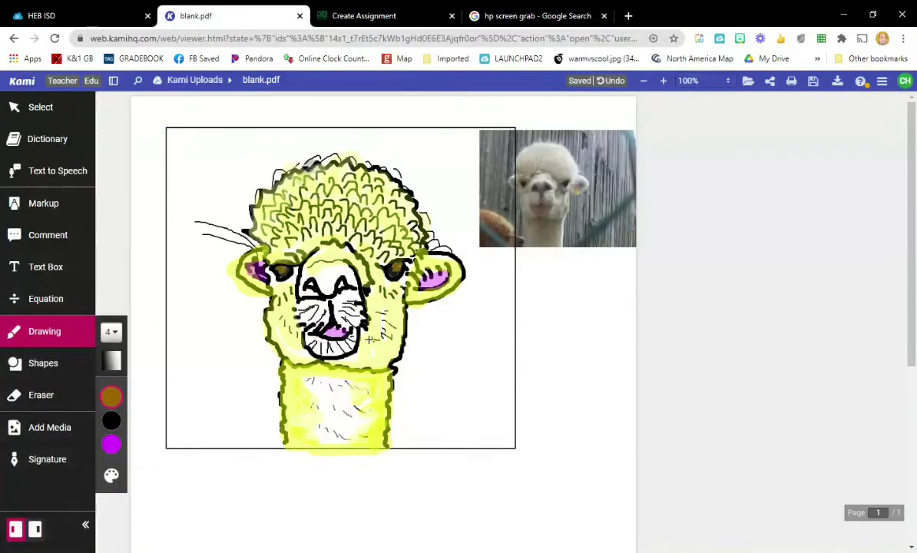
- Shade the nose and the areas under the eyes with semi-transparent black freehand strokes
left_click(111, 421)
mouse_move(121, 365)
left_click(144, 386)
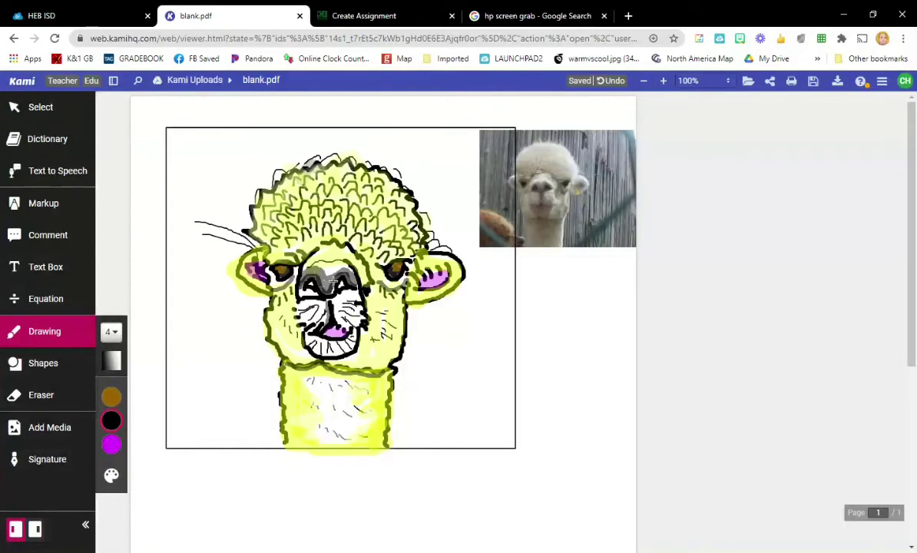
left_click(111, 361)
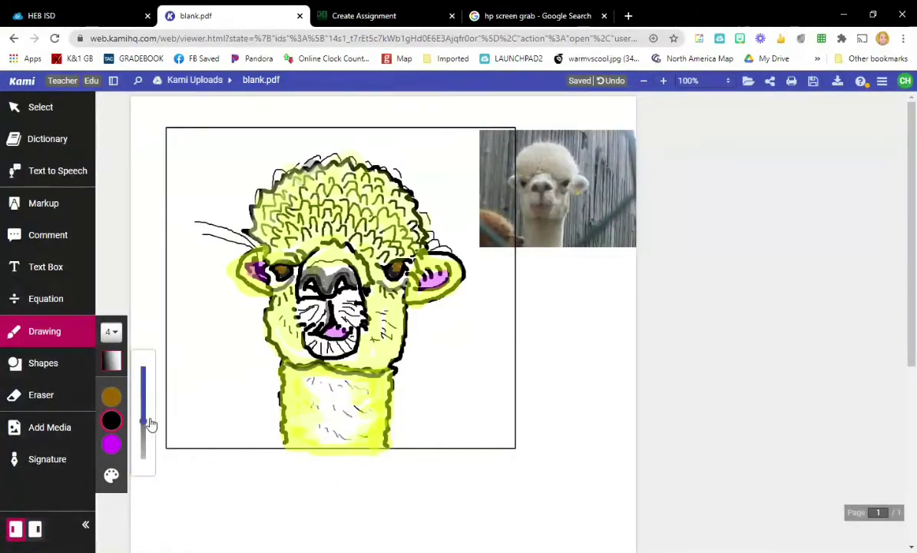
left_click(149, 421)
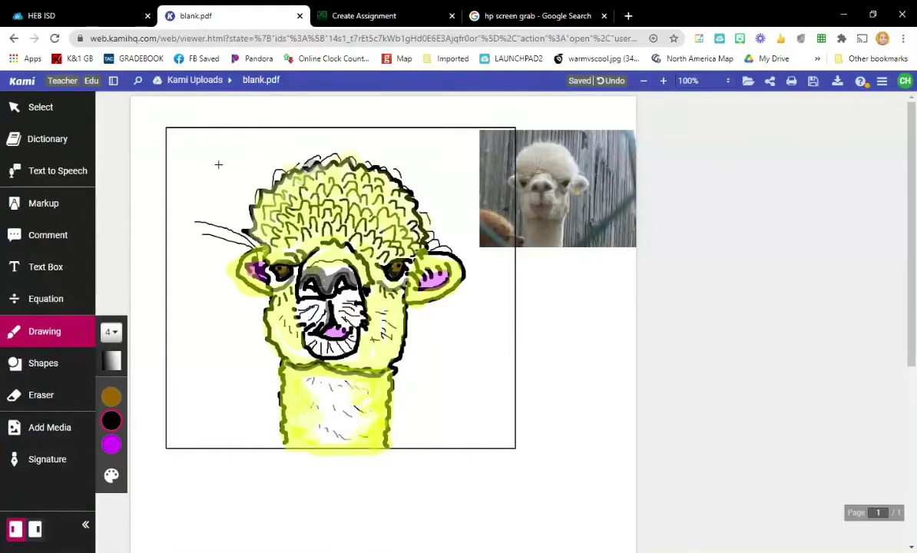
- Move the alpaca reference photo up into the upper right corner of the page
left_click(41, 107)
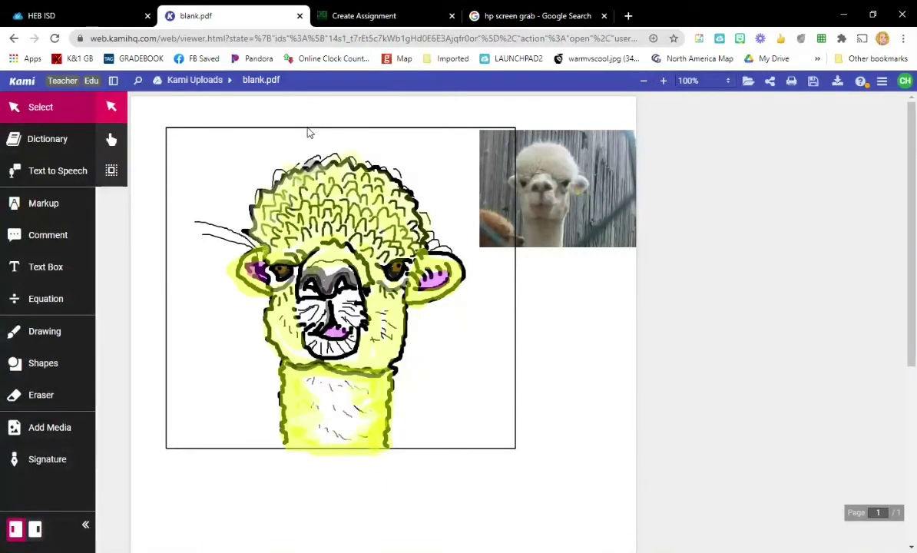
left_click(541, 177)
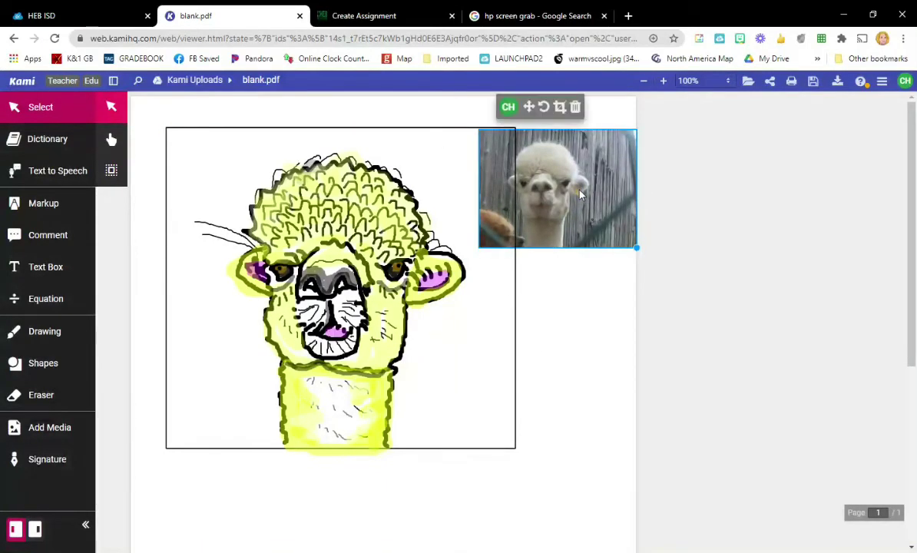
left_click_drag(543, 190, 643, 171)
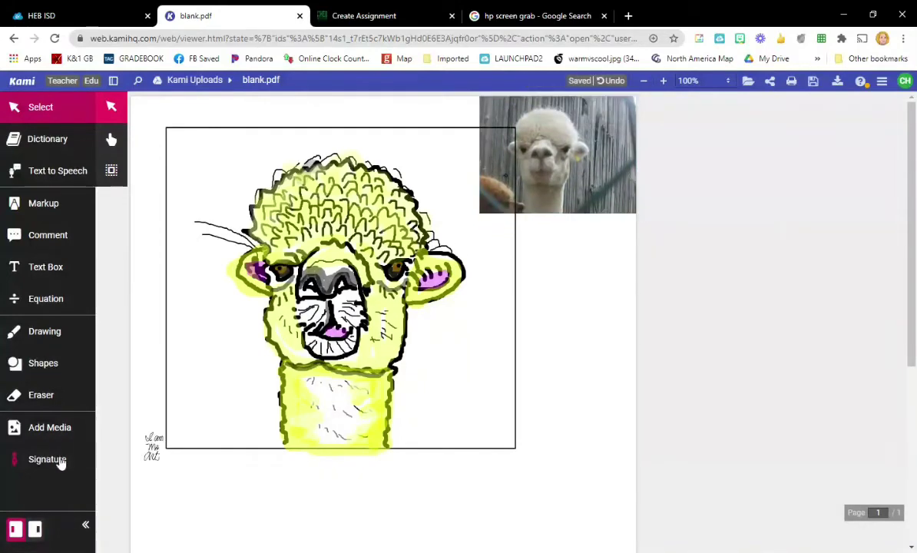
- Set the freehand pen to green, draw a vertical trial stroke in the frame's upper left area and undo it
left_click(44, 203)
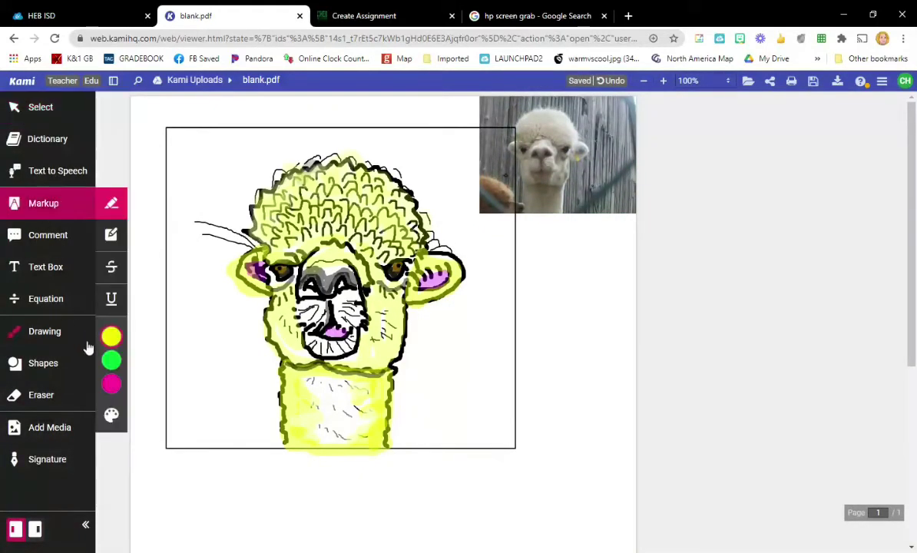
mouse_move(113, 362)
left_click(41, 334)
mouse_move(111, 442)
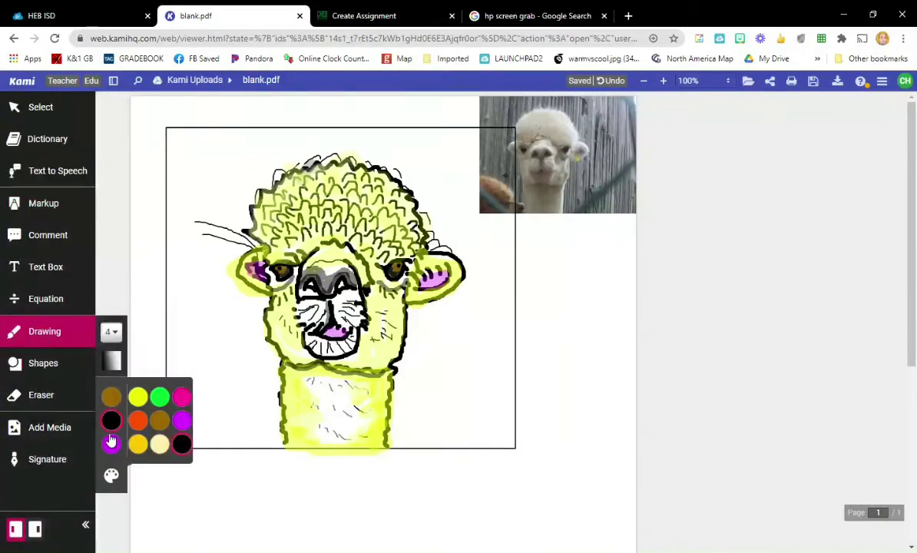
left_click(159, 396)
left_click_drag(182, 140, 179, 223)
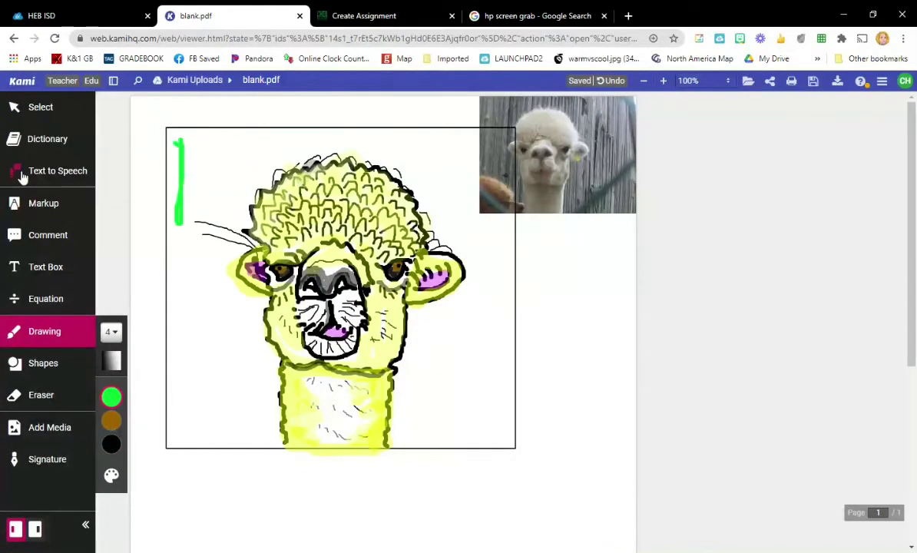
left_click(612, 80)
- Lower the green pen's opacity, set its thickness to 12 and color the background around the alpaca inside the frame
left_click(113, 361)
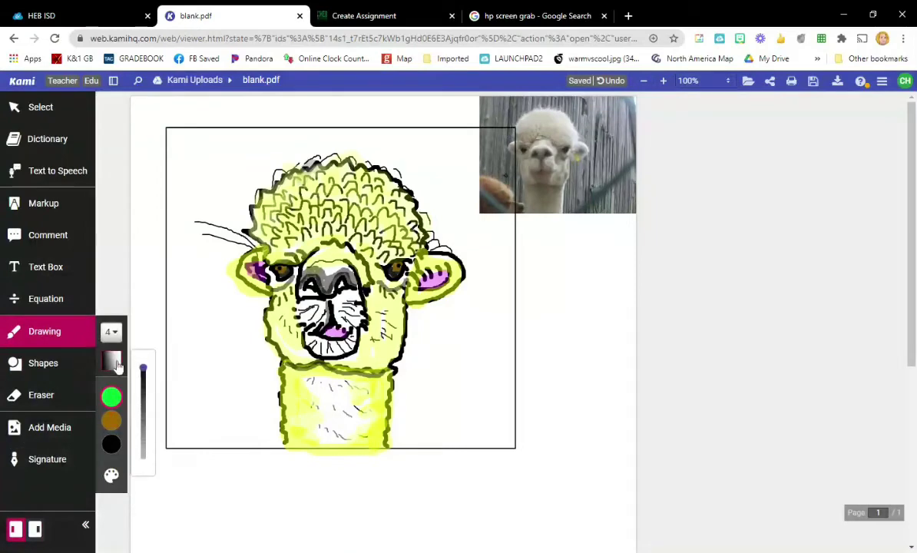
left_click_drag(143, 368, 145, 404)
left_click(116, 333)
left_click(172, 474)
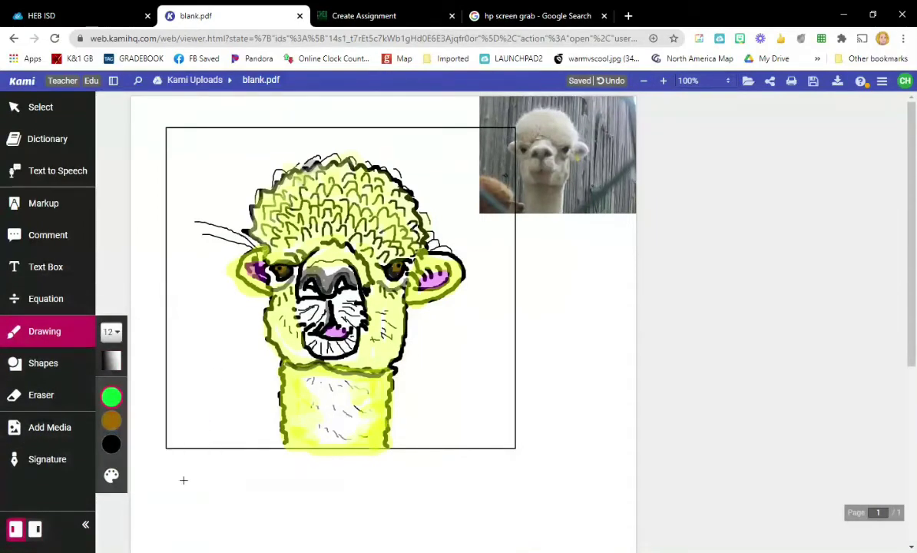
mouse_move(187, 141)
left_mouse_down()
mouse_move(181, 437)
mouse_move(273, 438)
mouse_move(280, 359)
mouse_move(208, 232)
mouse_move(221, 190)
mouse_move(350, 155)
mouse_move(449, 247)
mouse_move(454, 305)
mouse_move(415, 344)
mouse_move(403, 444)
mouse_move(510, 372)
mouse_move(503, 175)
mouse_move(514, 229)
mouse_move(477, 135)
mouse_move(271, 142)
mouse_move(180, 208)
left_mouse_up()
mouse_move(176, 144)
left_mouse_down()
mouse_move(183, 211)
mouse_move(231, 158)
mouse_move(262, 142)
mouse_move(225, 156)
mouse_move(192, 262)
mouse_move(219, 223)
mouse_move(189, 276)
mouse_move(262, 381)
mouse_move(256, 423)
mouse_move(186, 456)
mouse_move(219, 407)
mouse_move(247, 436)
mouse_move(206, 346)
left_mouse_up()
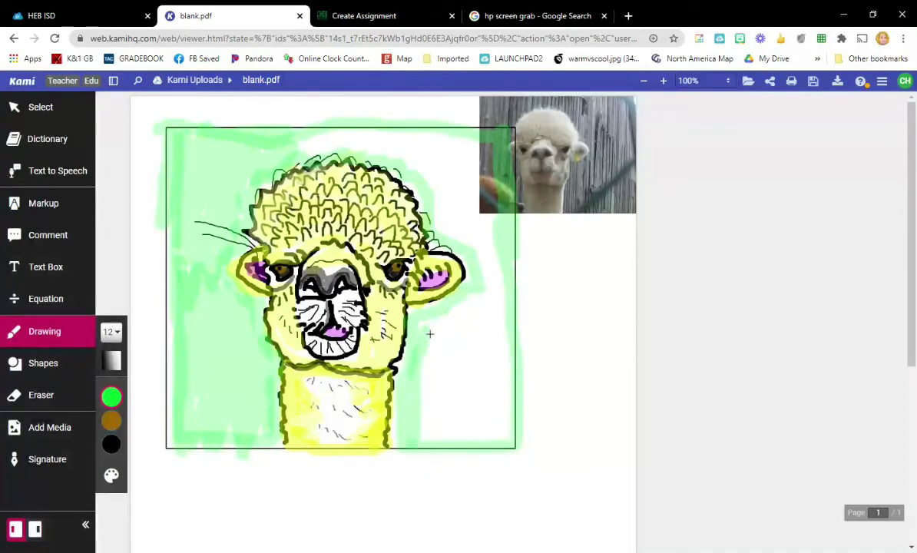